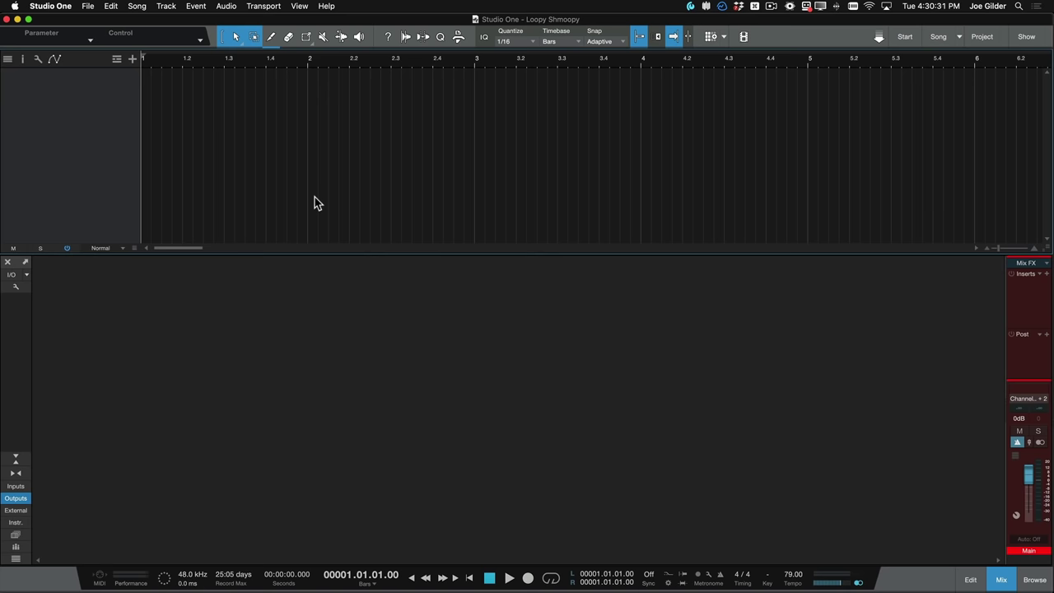
Hide the mixer and show the browser with its Instruments content beside the arrangement
{"action": "key", "text": "F3"}
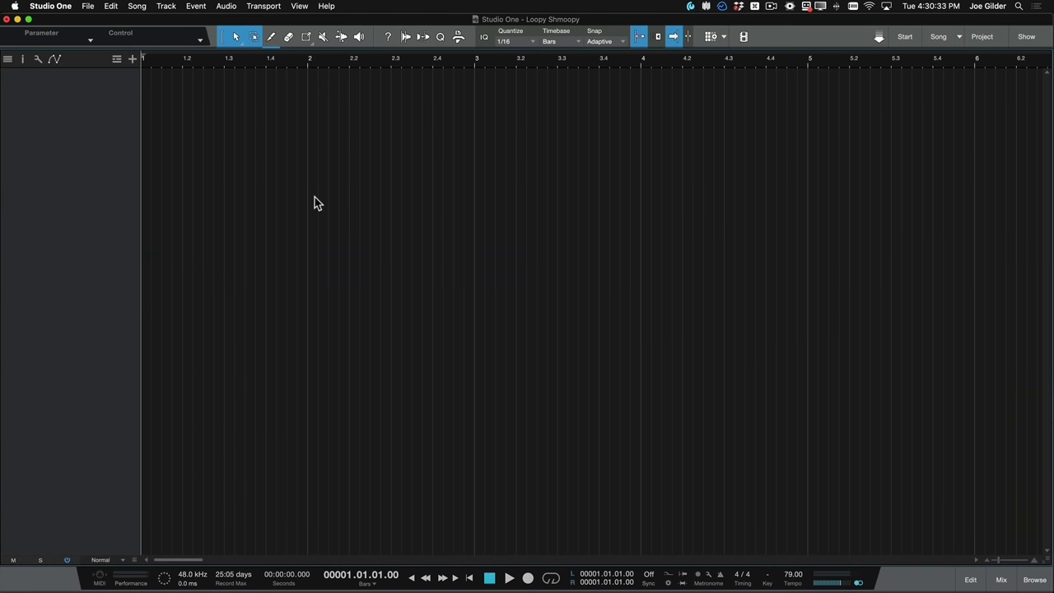
{"action": "key", "text": "F5"}
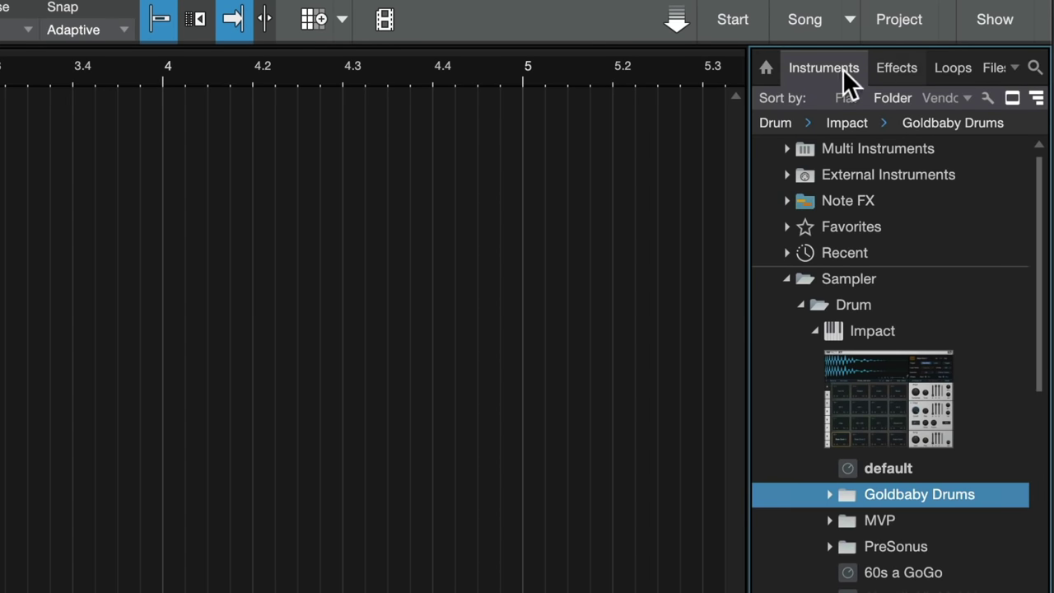
{"action": "left_click_drag", "start_coordinate": [748, 170], "coordinate": [600, 153]}
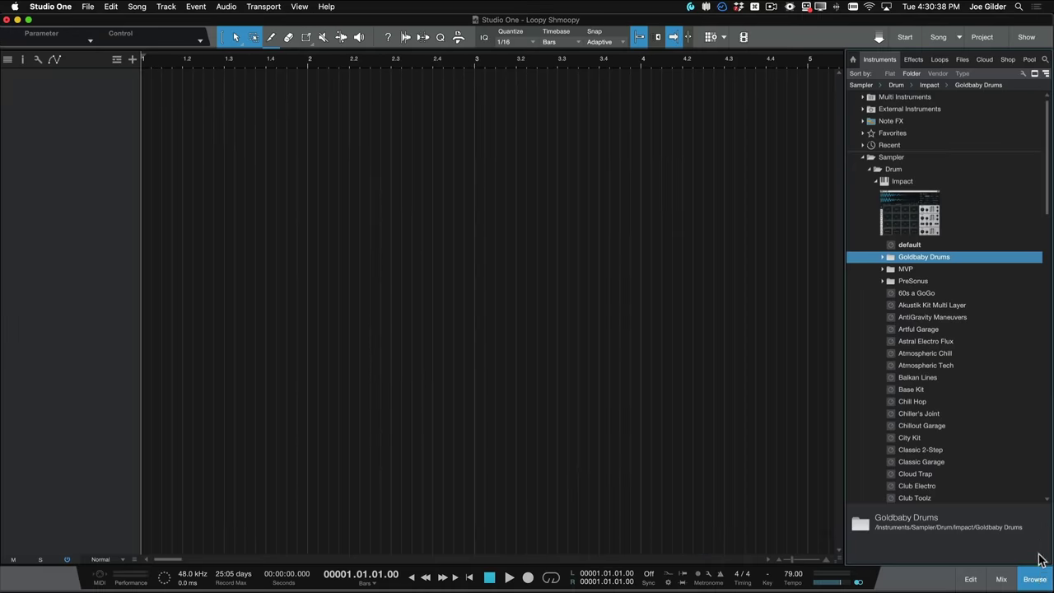
{"action": "left_click", "coordinate": [1033, 578]}
{"action": "left_click", "coordinate": [1039, 578]}
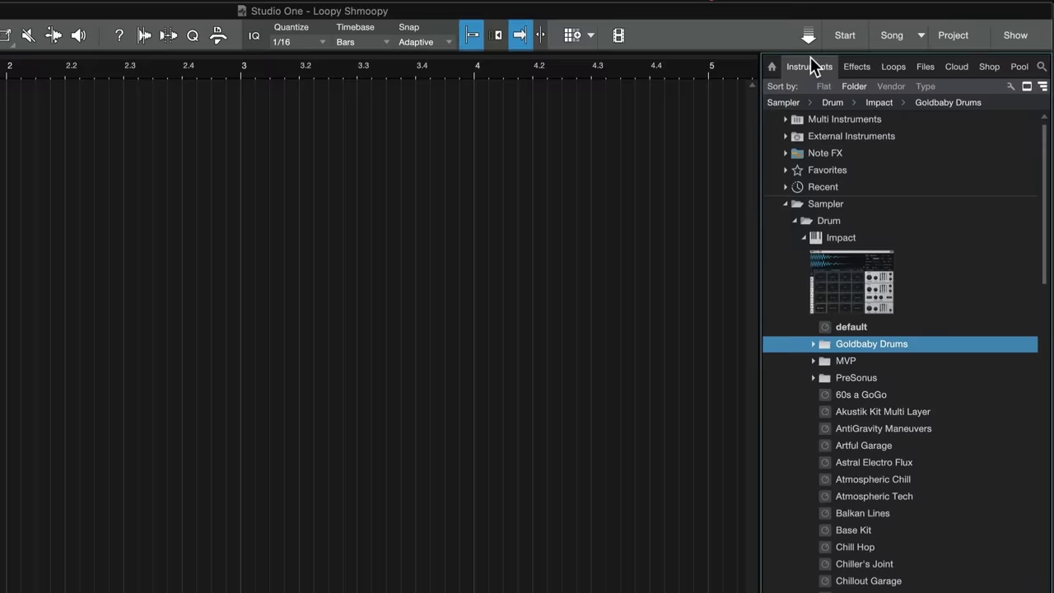
Check the browser's Effects content, return to Instruments, and widen the browser so every category fits
{"action": "left_click", "coordinate": [912, 59]}
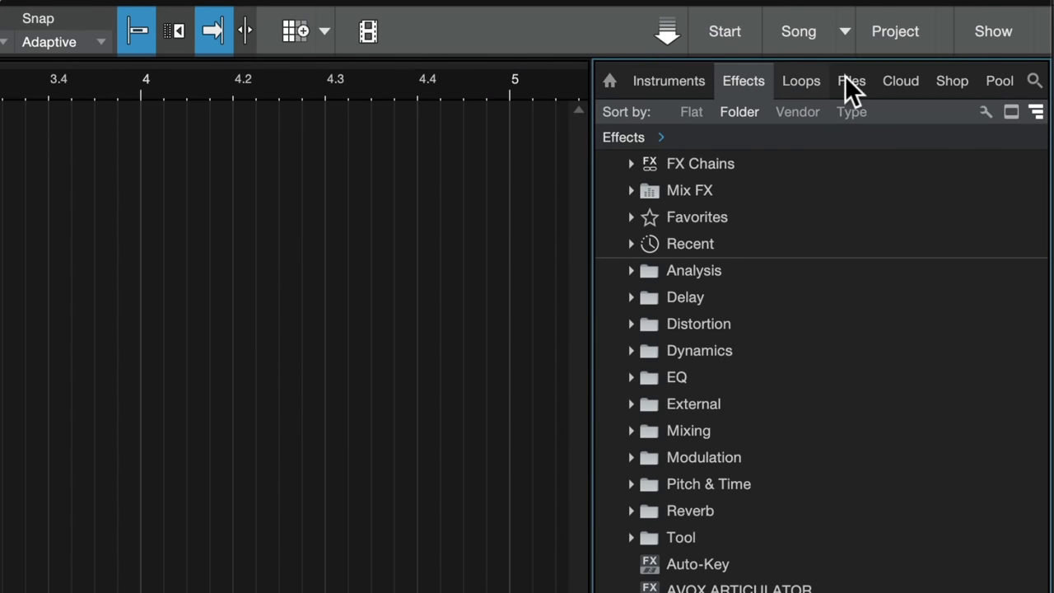
{"action": "key", "text": "F8"}
{"action": "left_click", "coordinate": [668, 76]}
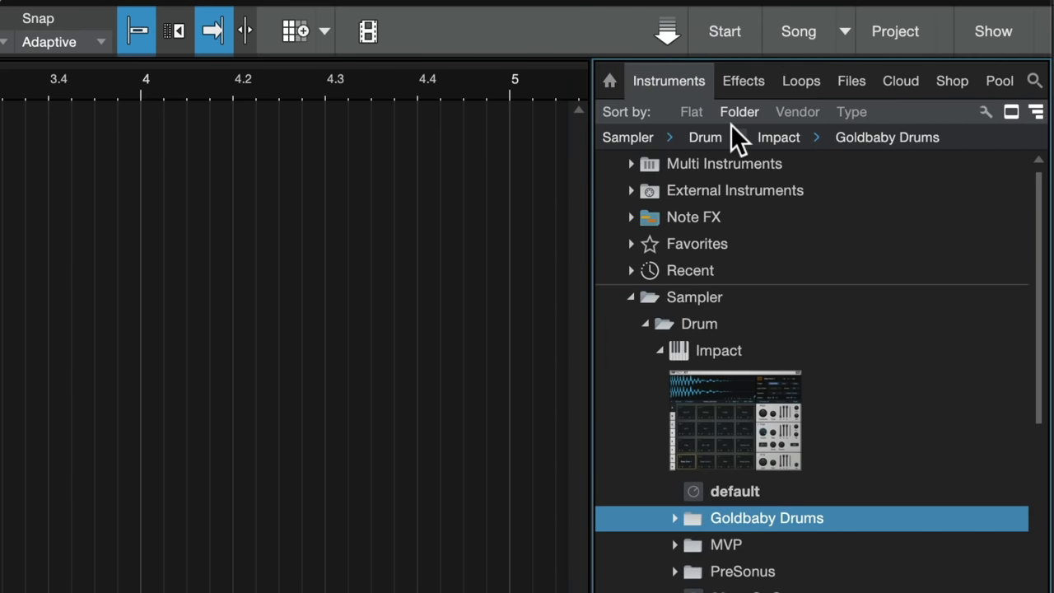
{"action": "key", "text": "F5"}
{"action": "key", "text": "F5"}
{"action": "left_click_drag", "start_coordinate": [589, 139], "coordinate": [507, 140]}
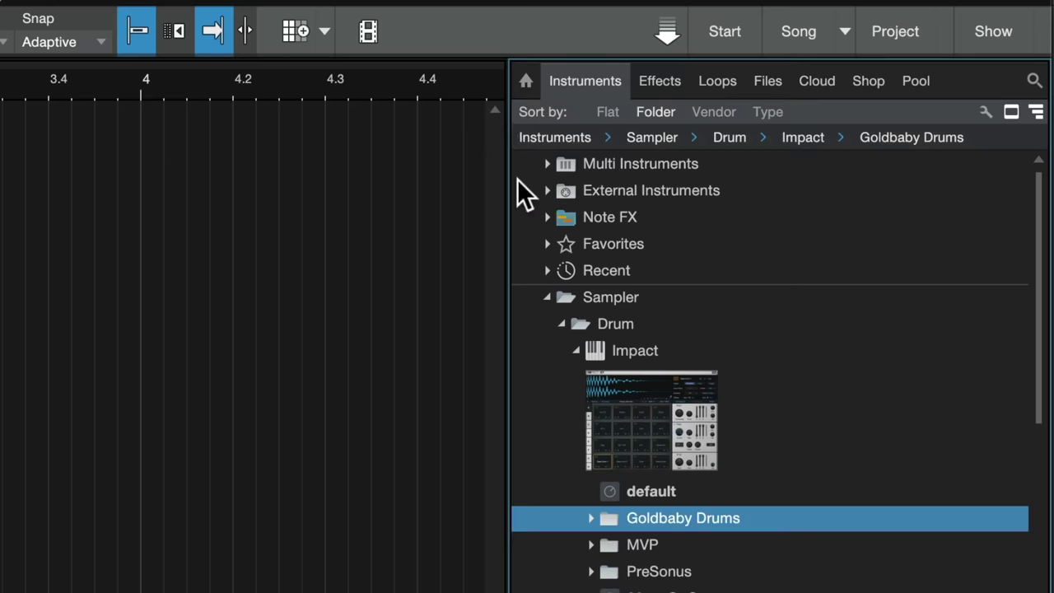
Collapse the Drum folder, sort the instruments by vendor, and expand the PreSonus group
{"action": "left_click", "coordinate": [562, 323]}
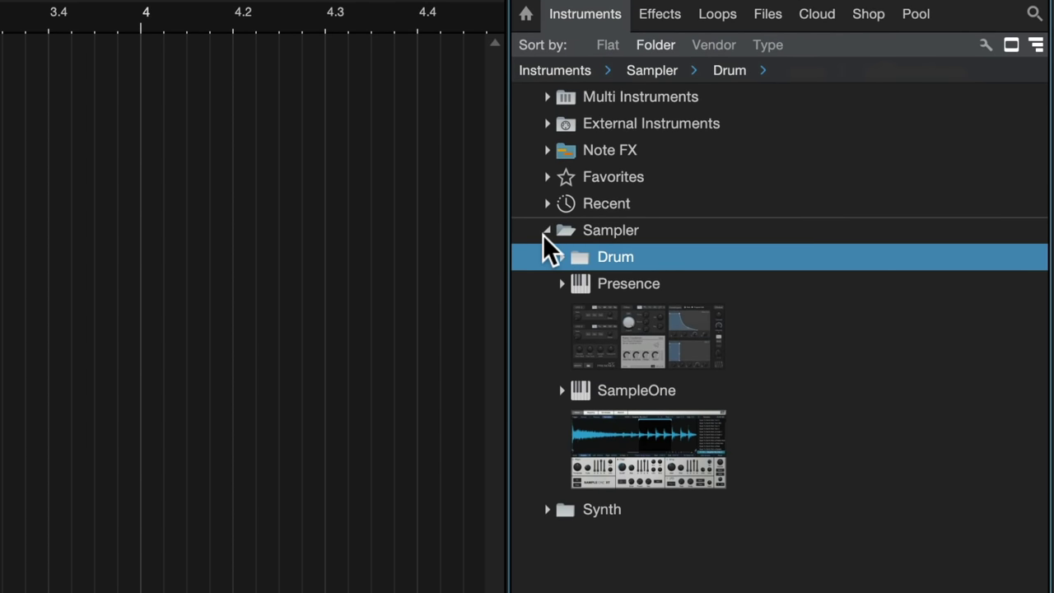
{"action": "left_click", "coordinate": [544, 231]}
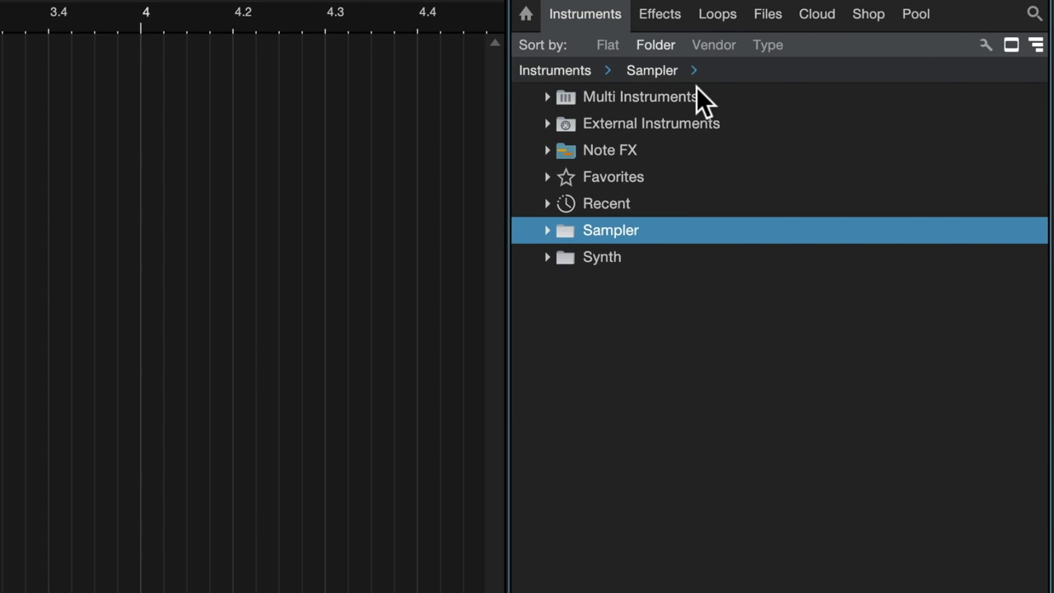
{"action": "left_click", "coordinate": [548, 230]}
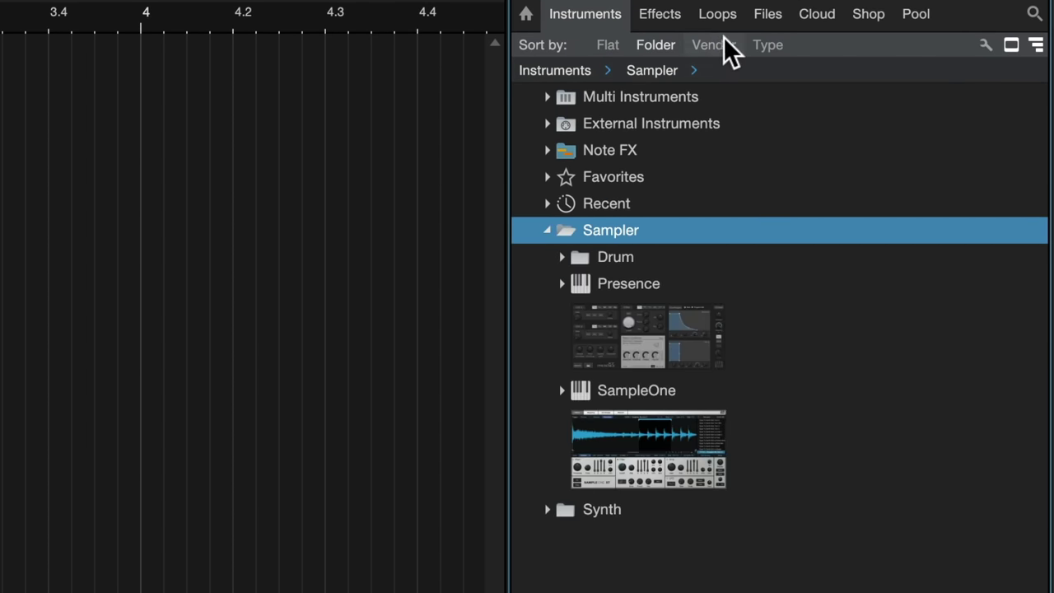
{"action": "left_click", "coordinate": [716, 44]}
{"action": "left_click", "coordinate": [548, 230]}
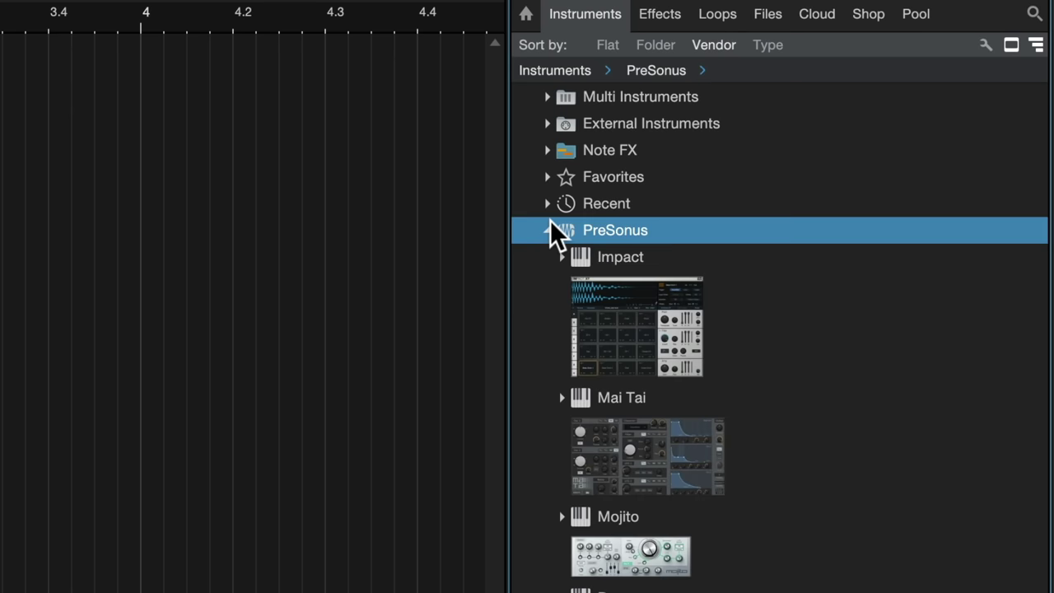
Expand the Impact instrument under PreSonus and look through its drum kit presets
{"action": "double_click", "coordinate": [602, 268]}
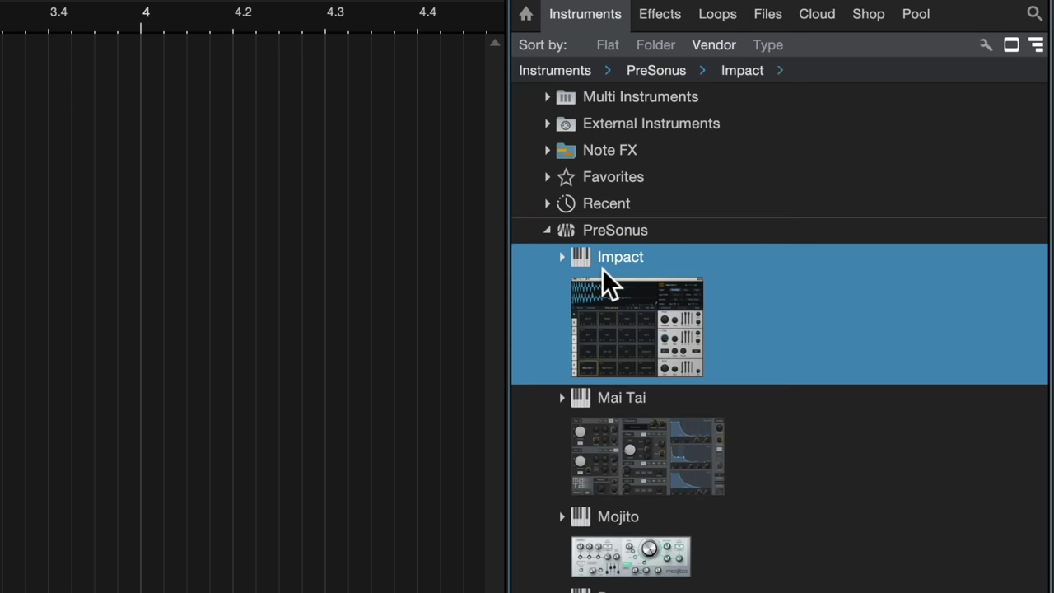
{"action": "left_click", "coordinate": [561, 259]}
{"action": "left_click", "coordinate": [561, 258]}
{"action": "left_click", "coordinate": [561, 258]}
{"action": "left_click", "coordinate": [561, 258]}
{"action": "scroll", "coordinate": [673, 345], "scroll_direction": "down", "scroll_amount": 5}
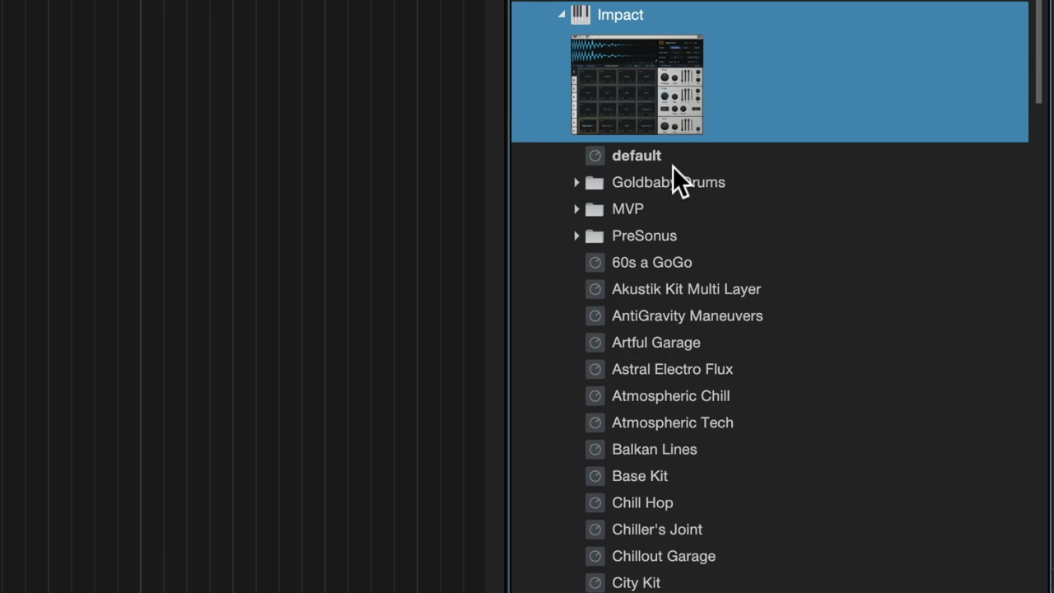
{"action": "scroll", "coordinate": [673, 161], "scroll_direction": "down", "scroll_amount": 15}
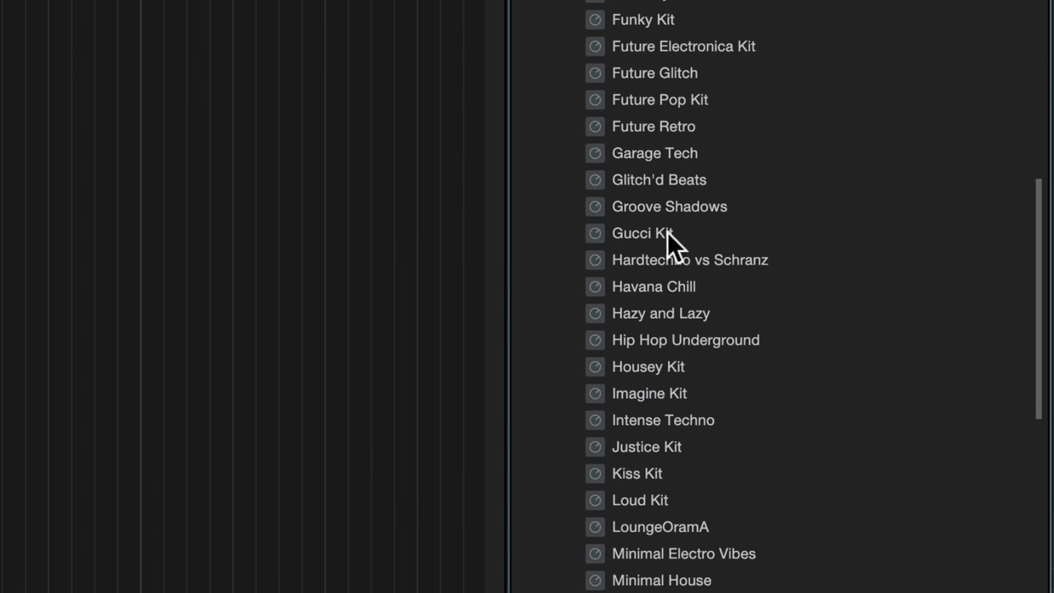
{"action": "scroll", "coordinate": [623, 453], "scroll_direction": "up", "scroll_amount": 20}
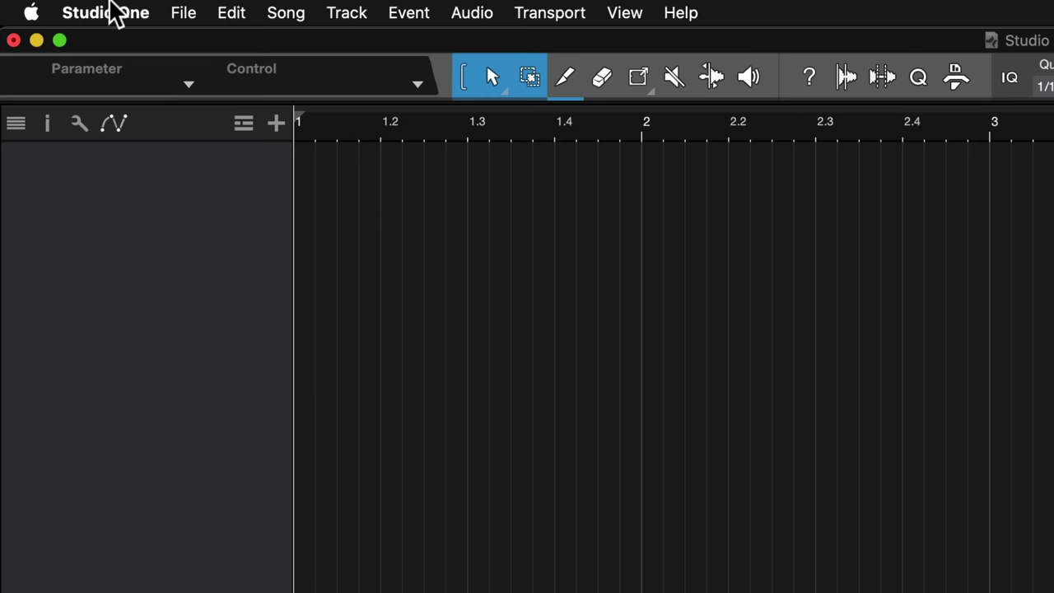
Open the Studio One Installation window and expand Instruments and Impact Drum Kits in the package list
{"action": "left_click", "coordinate": [56, 6]}
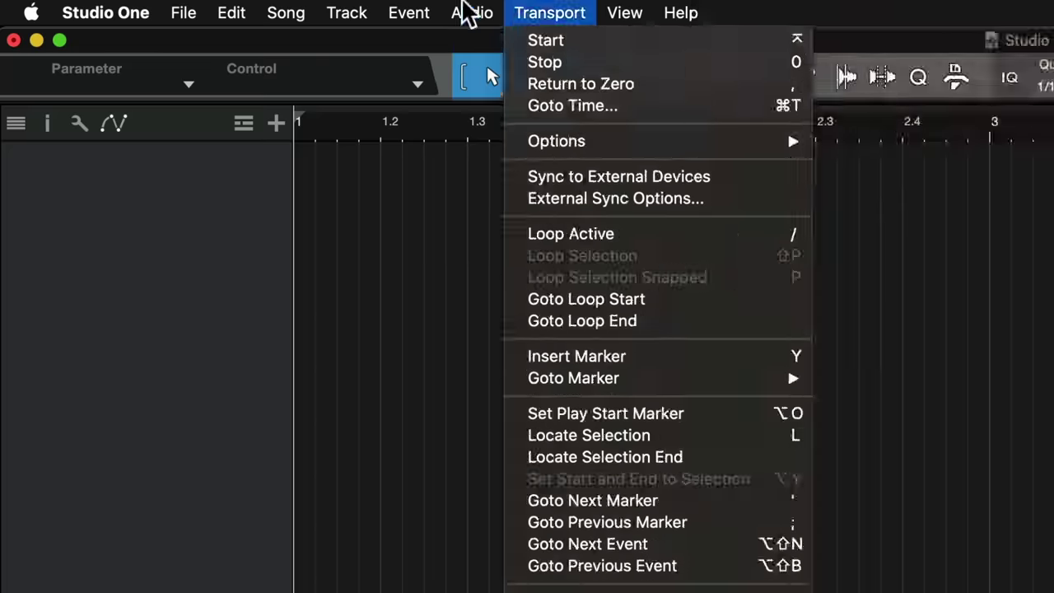
{"action": "mouse_move", "coordinate": [143, 11]}
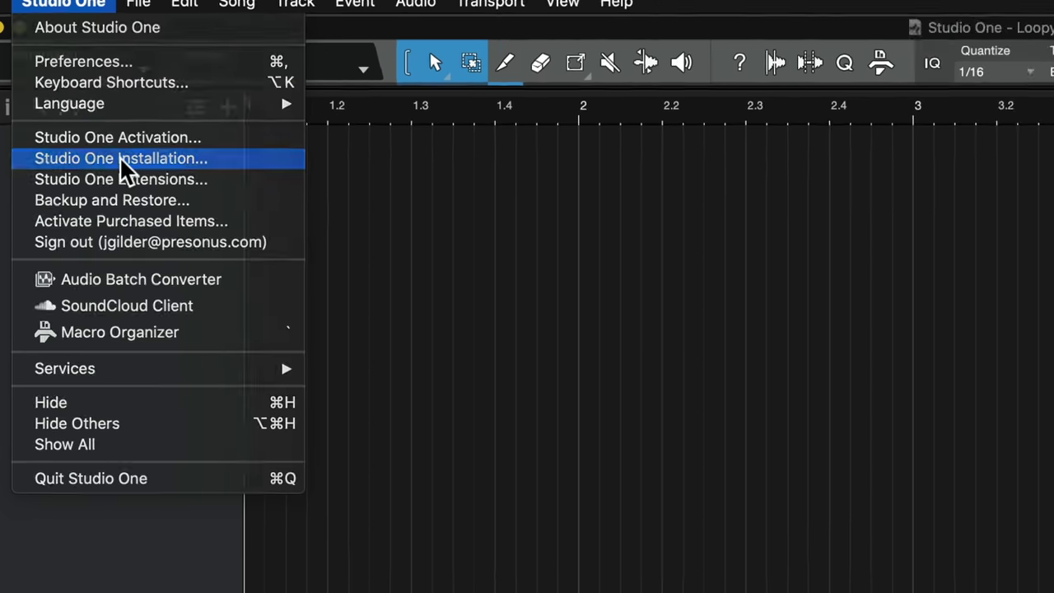
{"action": "left_click", "coordinate": [165, 178]}
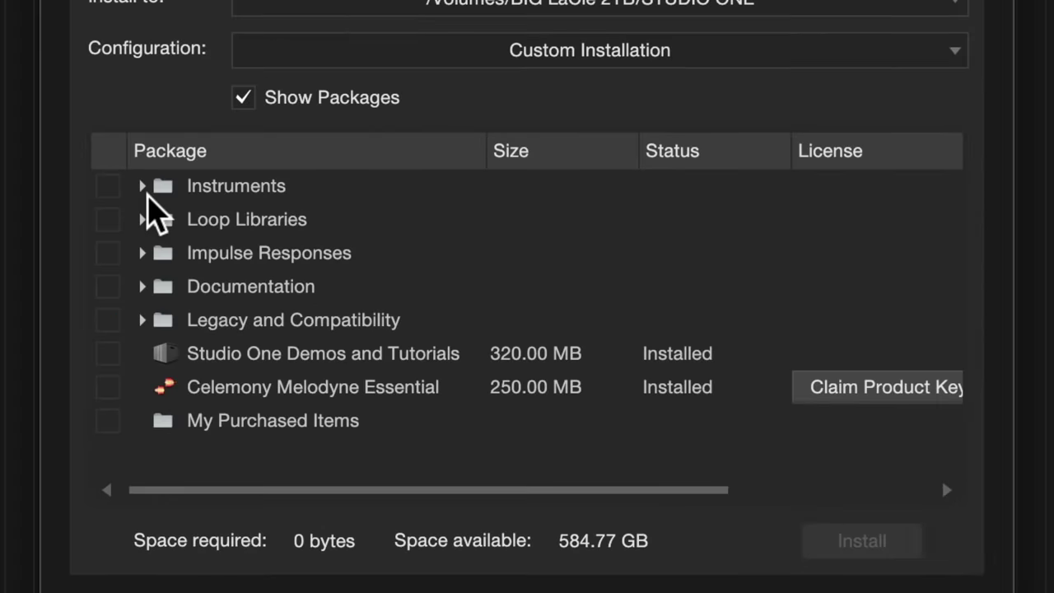
{"action": "left_click", "coordinate": [145, 189]}
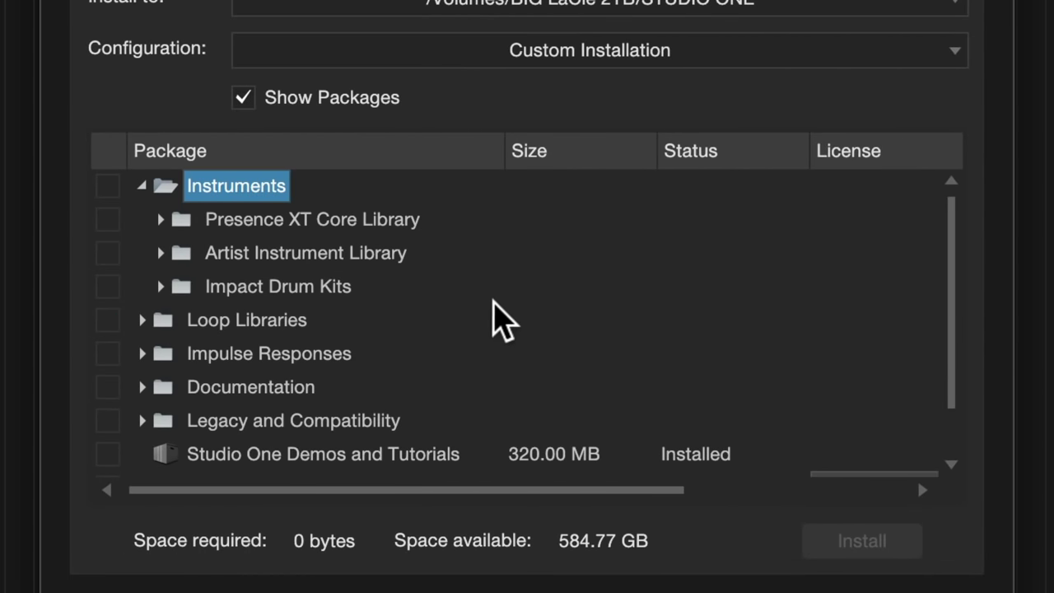
{"action": "left_click", "coordinate": [162, 286]}
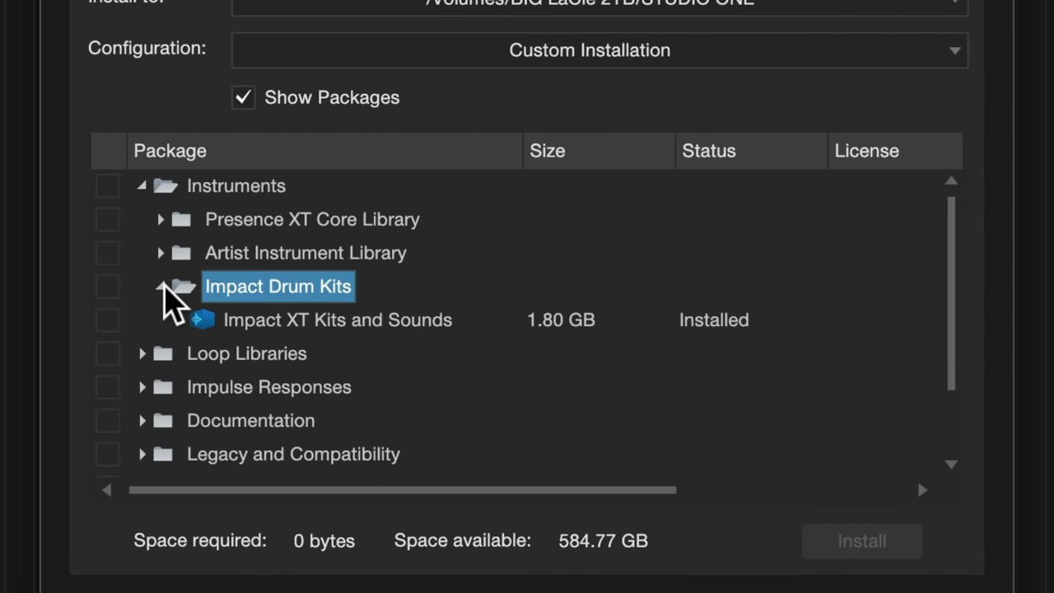
Mark the Impact XT Kits and Sounds package for installation, and close the window without installing it
{"action": "left_click", "coordinate": [385, 321]}
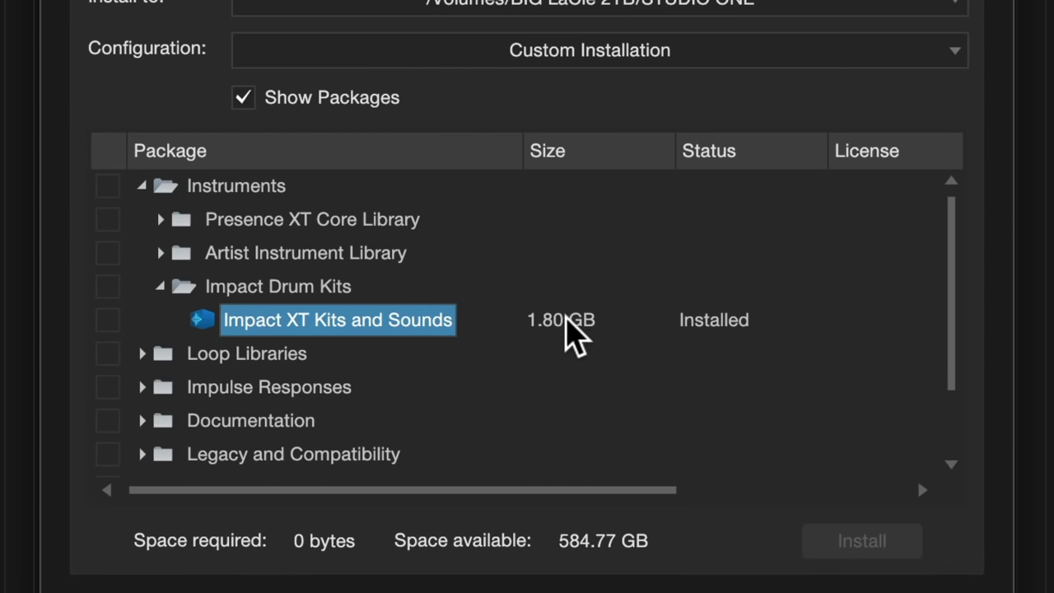
{"action": "left_click", "coordinate": [111, 321]}
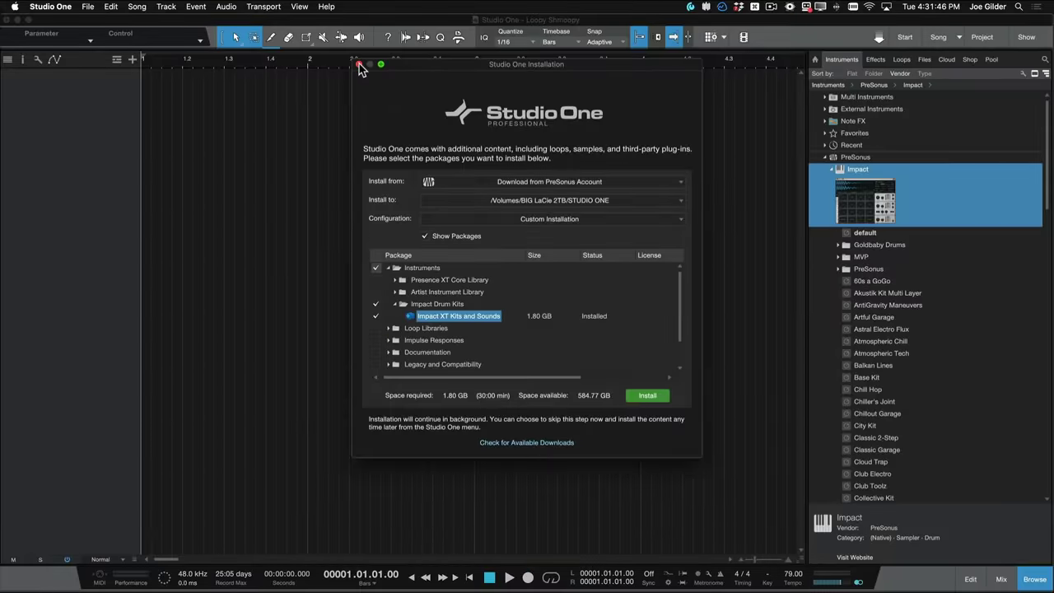
{"action": "left_click", "coordinate": [359, 64]}
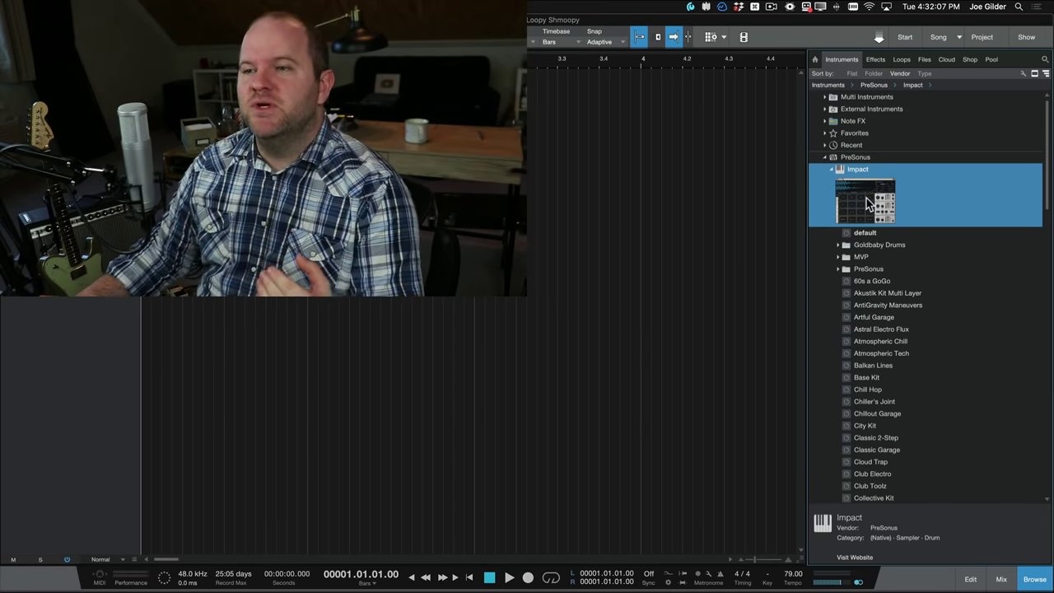
Create an instrument track with Impact's Warehouse Tech kit and increase the track's height
{"action": "scroll", "coordinate": [894, 238], "scroll_direction": "down", "scroll_amount": 15}
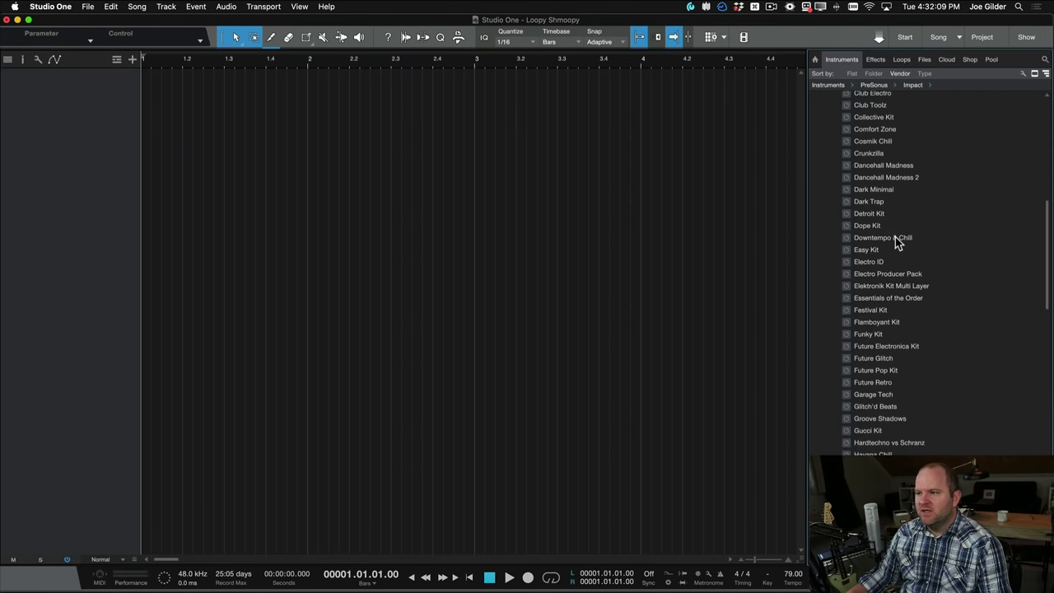
{"action": "scroll", "coordinate": [896, 241], "scroll_direction": "down", "scroll_amount": 20}
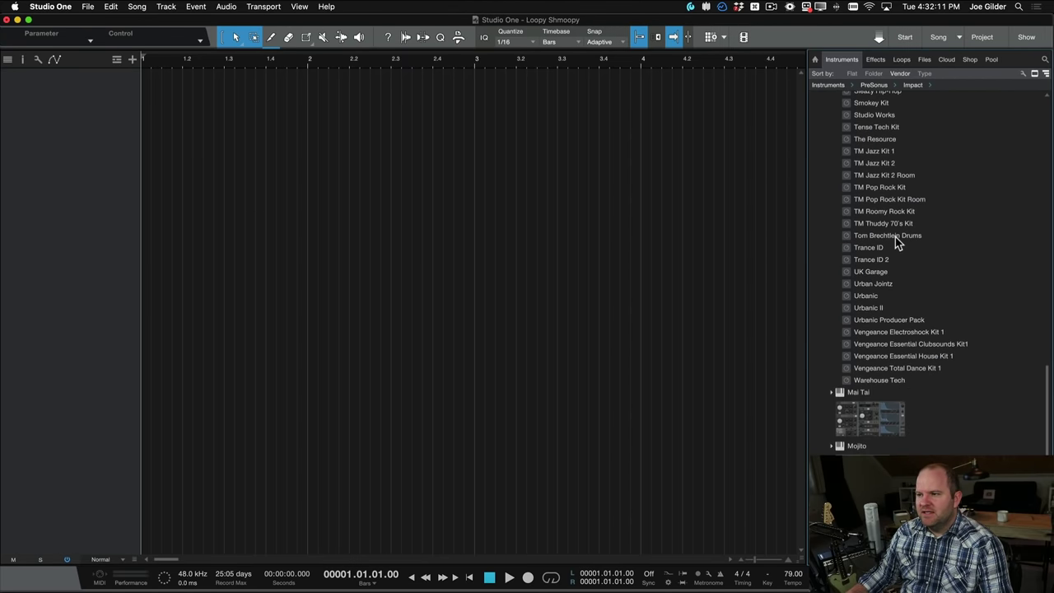
{"action": "scroll", "coordinate": [897, 241], "scroll_direction": "up", "scroll_amount": 5}
{"action": "scroll", "coordinate": [897, 247], "scroll_direction": "down", "scroll_amount": 8}
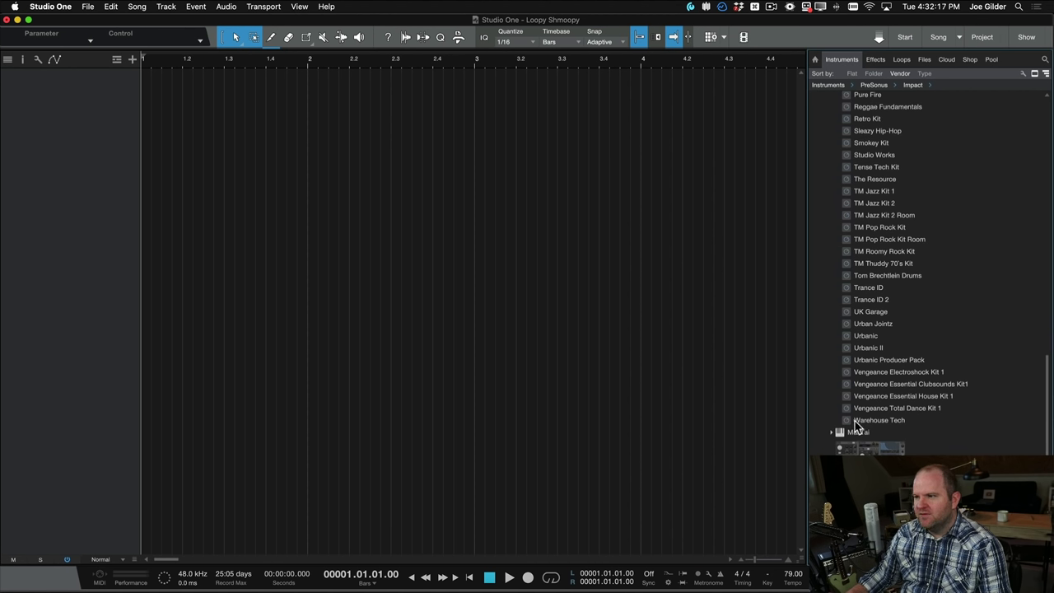
{"action": "left_click", "coordinate": [874, 265]}
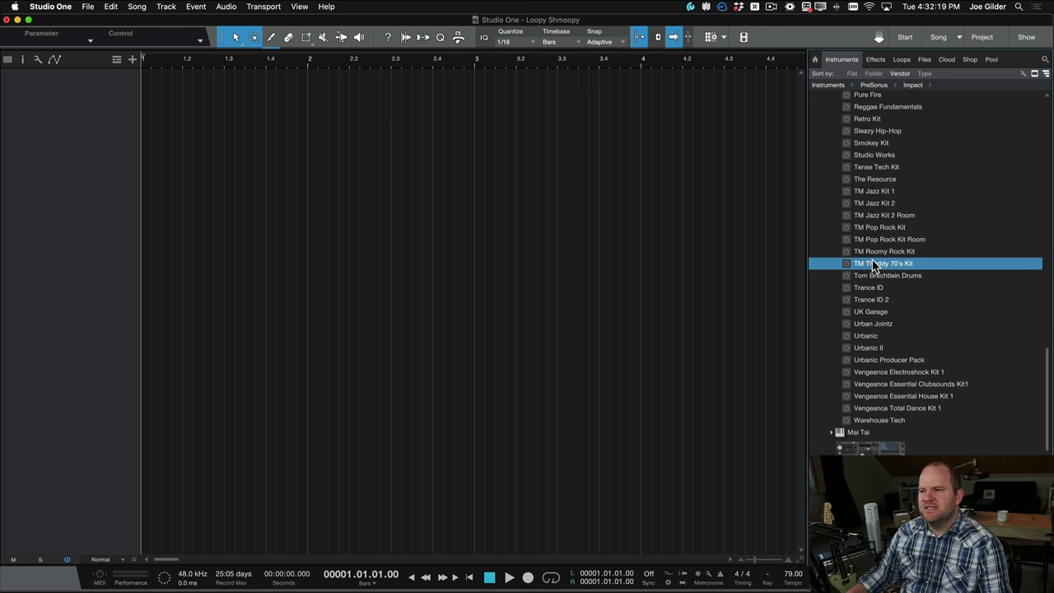
{"action": "left_click_drag", "start_coordinate": [879, 420], "coordinate": [162, 157]}
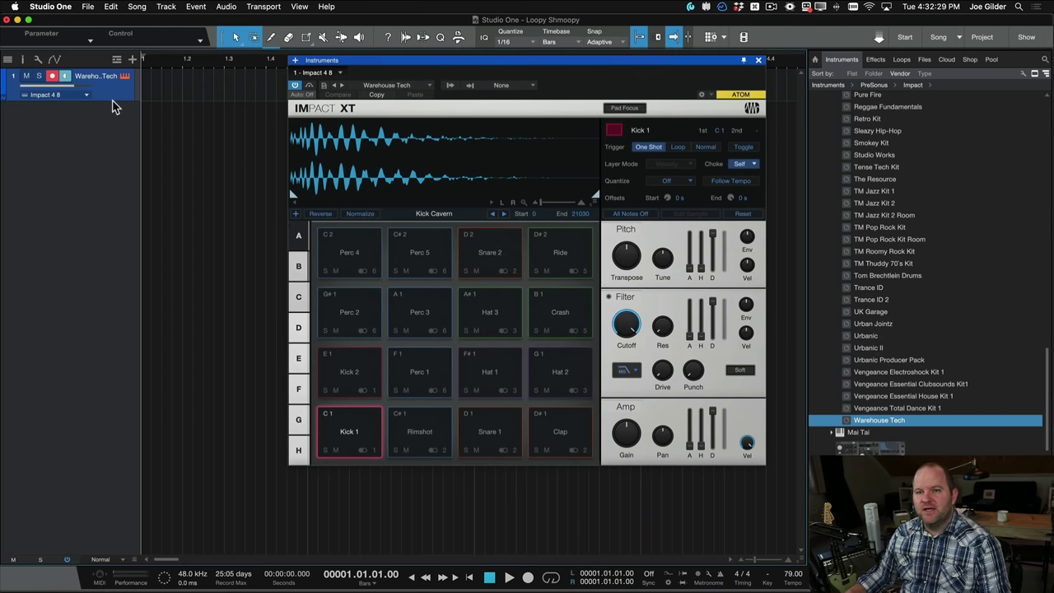
{"action": "left_click_drag", "start_coordinate": [113, 98], "coordinate": [143, 232]}
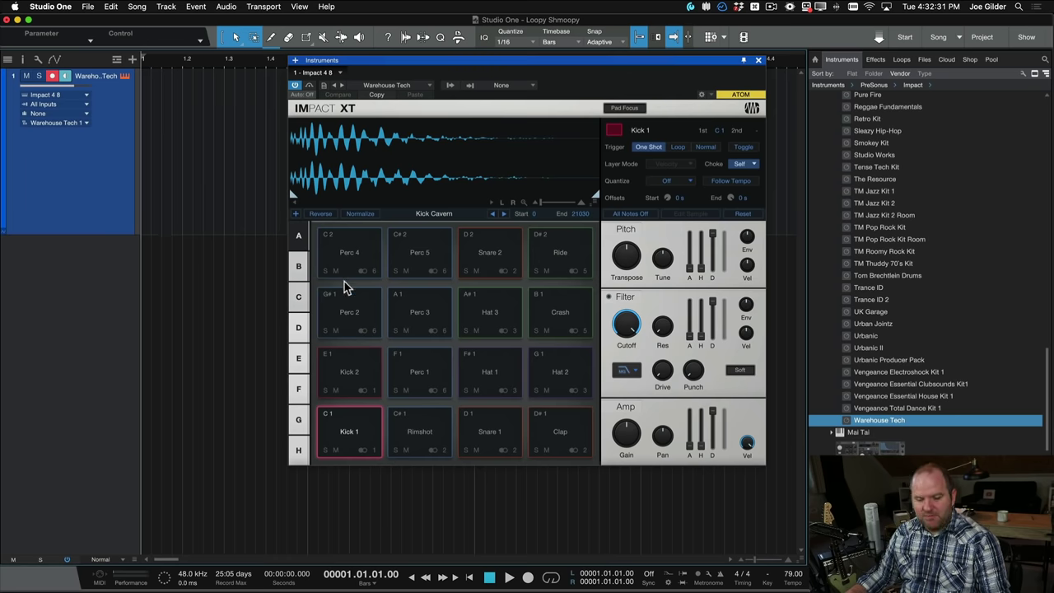
Audition the Warehouse Tech kit's pads, including Kick 1, Rimshot, Perc 1, Kick 2, Perc 2, Hat 1, Snare 1 and Clap
{"action": "left_click", "coordinate": [360, 438]}
{"action": "left_click", "coordinate": [352, 439]}
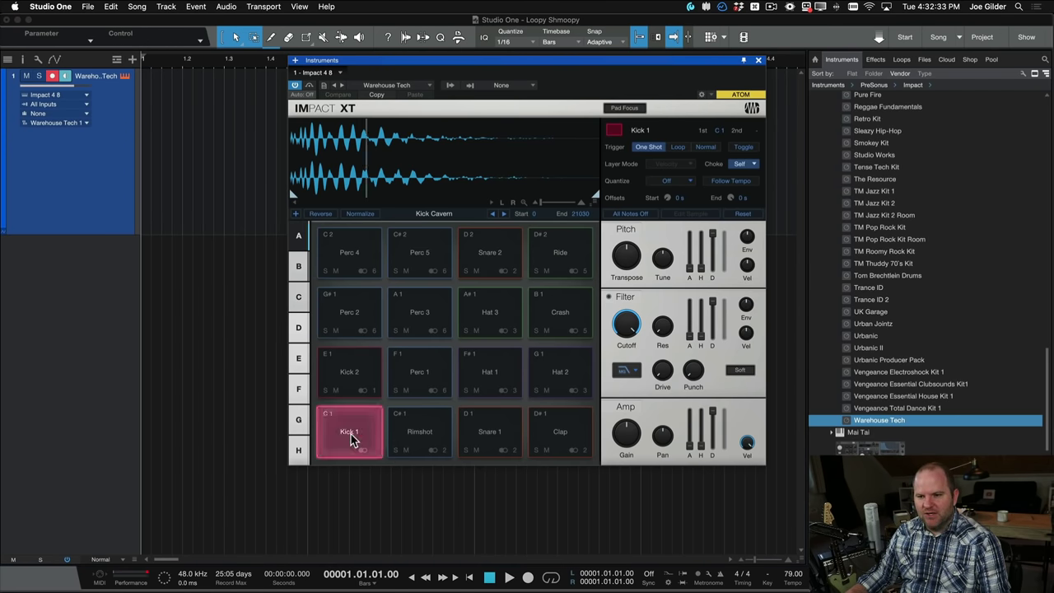
{"action": "left_click", "coordinate": [420, 435]}
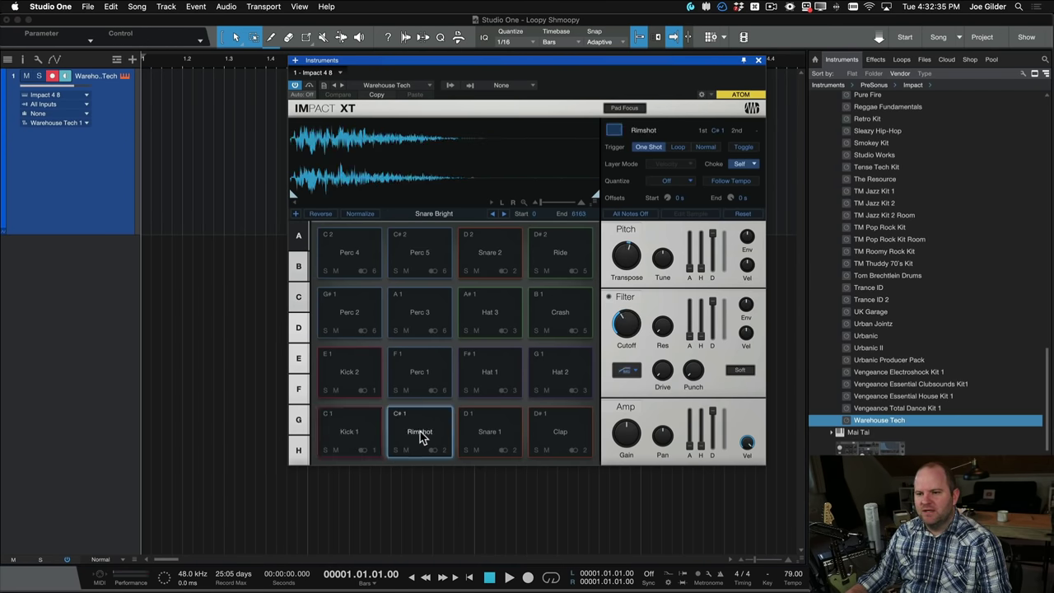
{"action": "left_click", "coordinate": [415, 377]}
{"action": "left_click", "coordinate": [354, 381]}
{"action": "left_click", "coordinate": [349, 334]}
{"action": "left_click", "coordinate": [437, 331]}
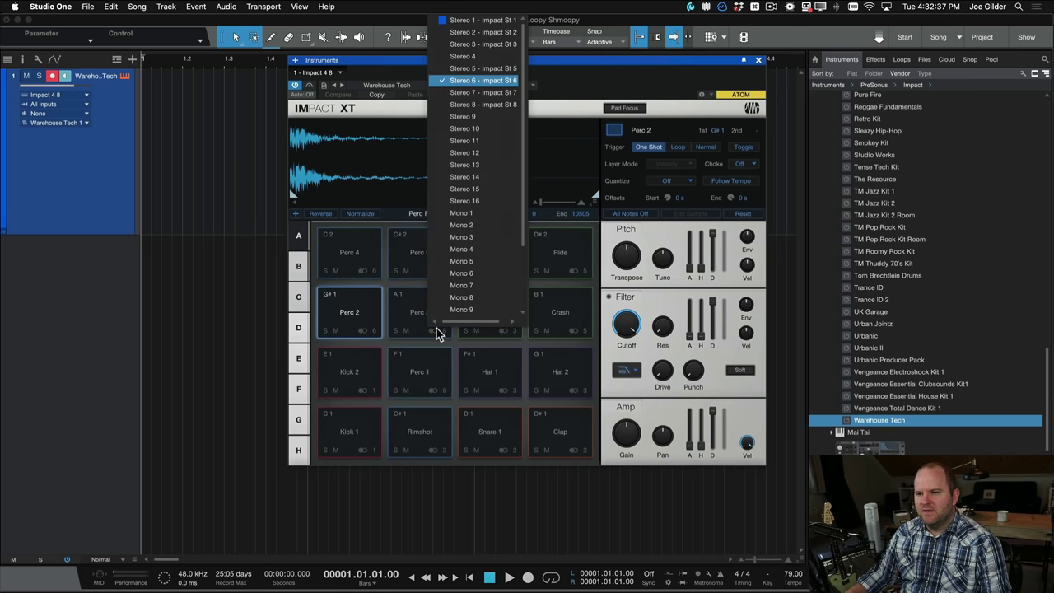
{"action": "left_click", "coordinate": [499, 367]}
{"action": "left_click", "coordinate": [497, 364]}
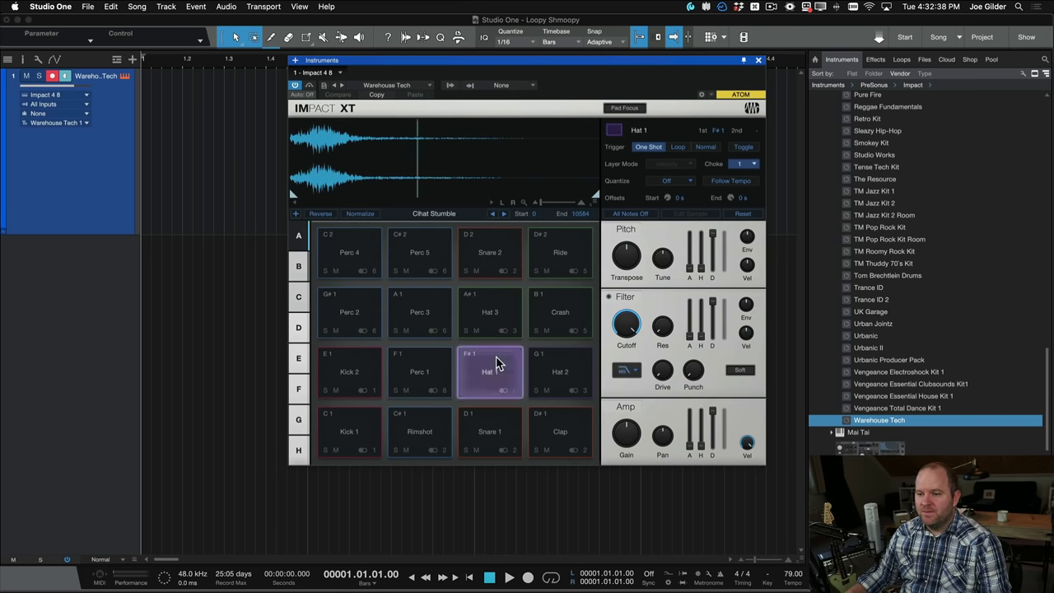
{"action": "left_click", "coordinate": [494, 432]}
{"action": "left_click", "coordinate": [575, 431]}
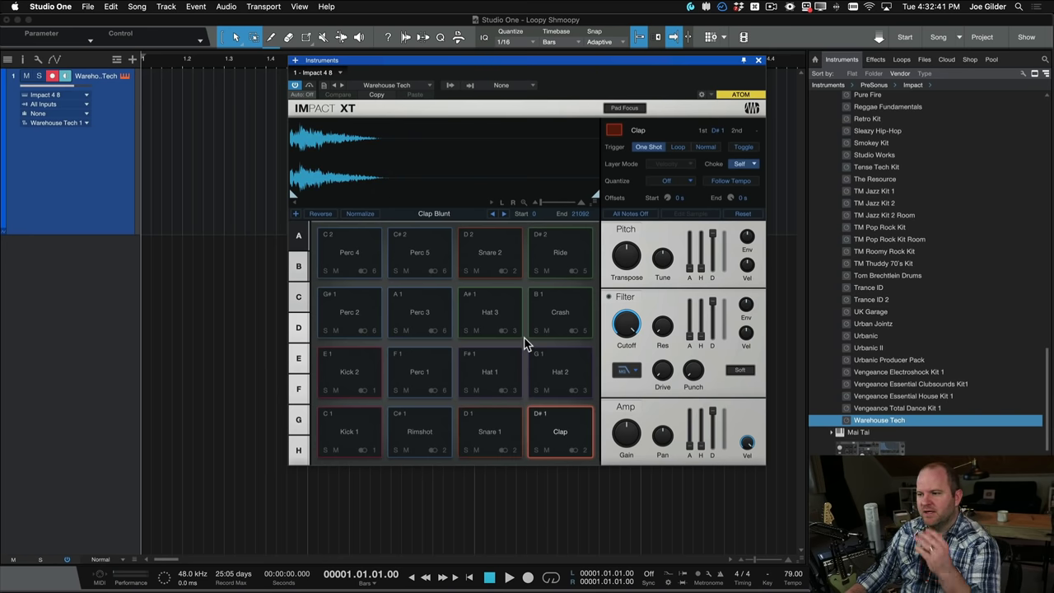
Find the Garage Tech kit among the Impact presets and load it into the open Impact XT instrument in place of Warehouse Tech
{"action": "scroll", "coordinate": [933, 379], "scroll_direction": "up", "scroll_amount": 5}
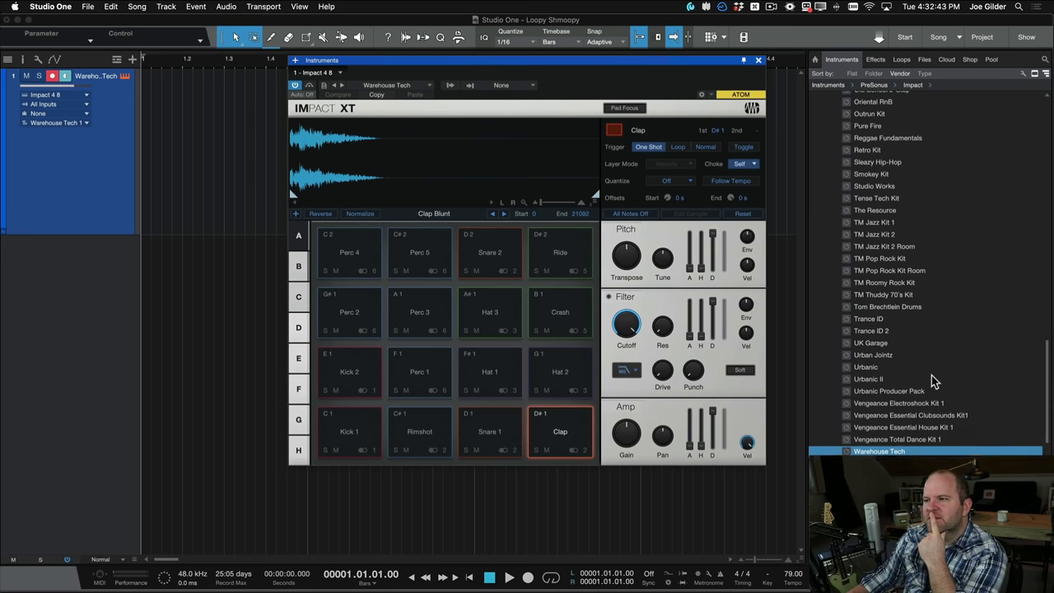
{"action": "scroll", "coordinate": [895, 267], "scroll_direction": "up", "scroll_amount": 2}
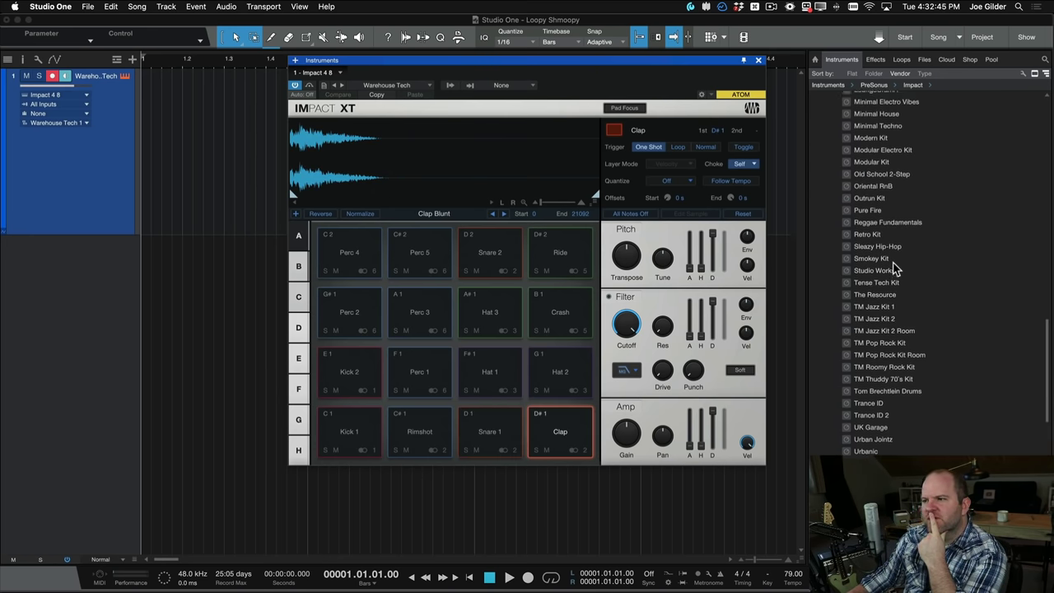
{"action": "scroll", "coordinate": [895, 267], "scroll_direction": "up", "scroll_amount": 5}
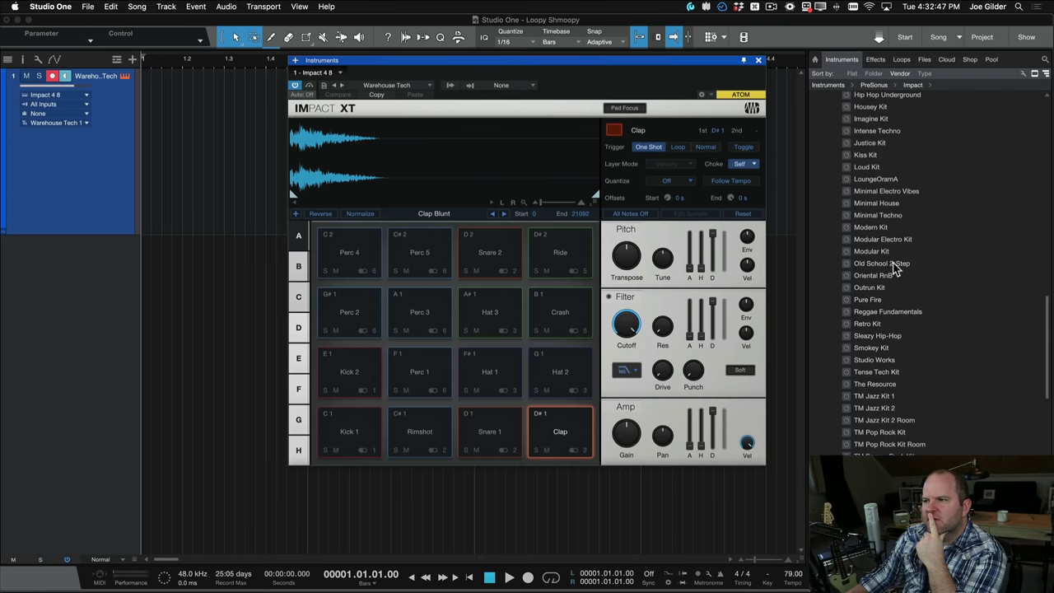
{"action": "scroll", "coordinate": [895, 268], "scroll_direction": "up", "scroll_amount": 9}
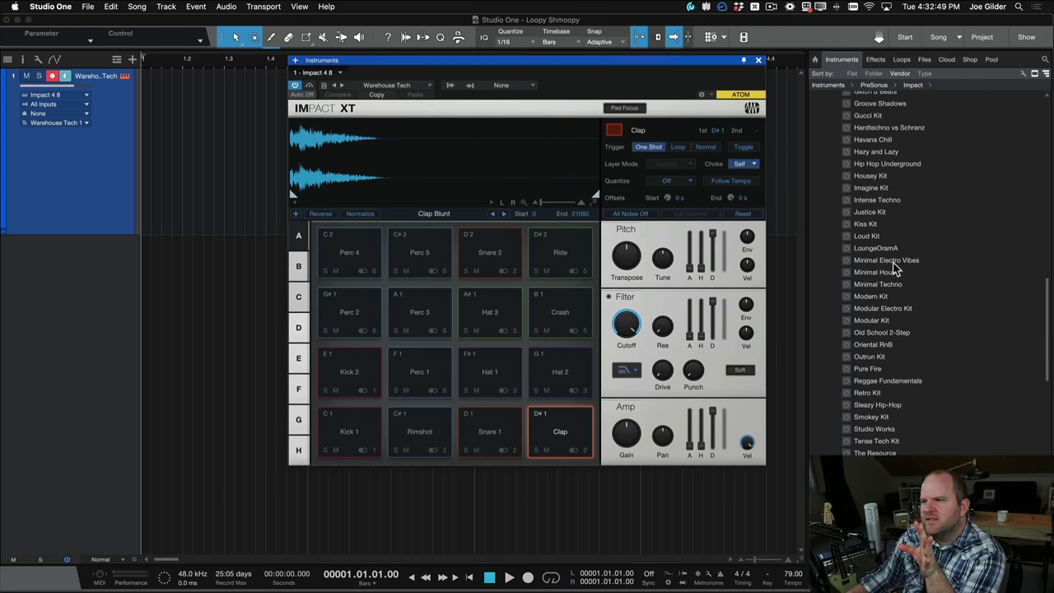
{"action": "scroll", "coordinate": [895, 268], "scroll_direction": "up", "scroll_amount": 1}
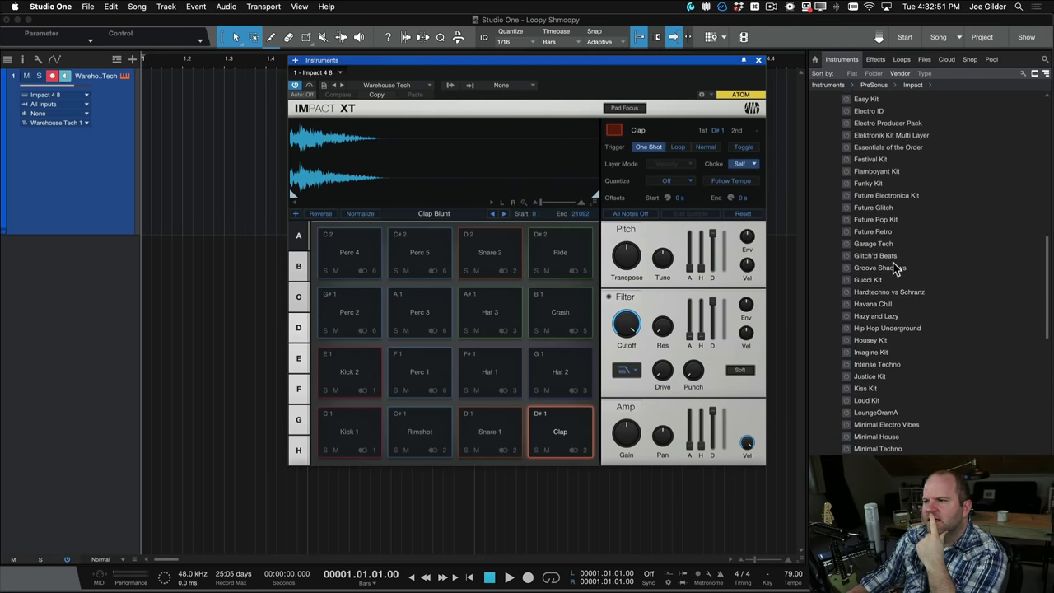
{"action": "mouse_move", "coordinate": [876, 246]}
{"action": "left_mouse_down"}
{"action": "mouse_move", "coordinate": [75, 134]}
{"action": "mouse_move", "coordinate": [861, 245]}
{"action": "left_mouse_up"}
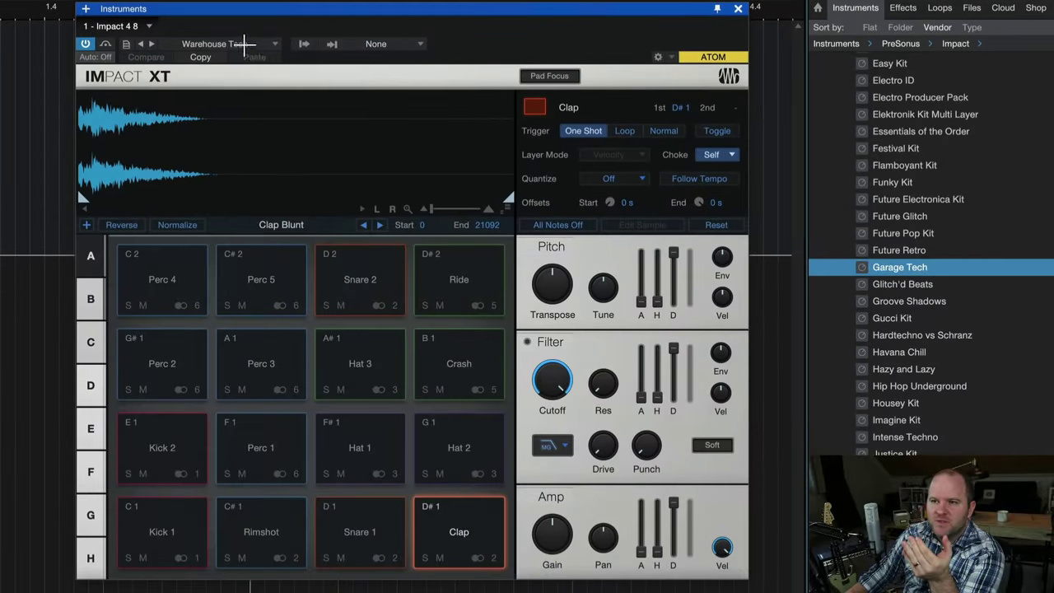
{"action": "left_click", "coordinate": [244, 43]}
{"action": "left_click", "coordinate": [466, 51]}
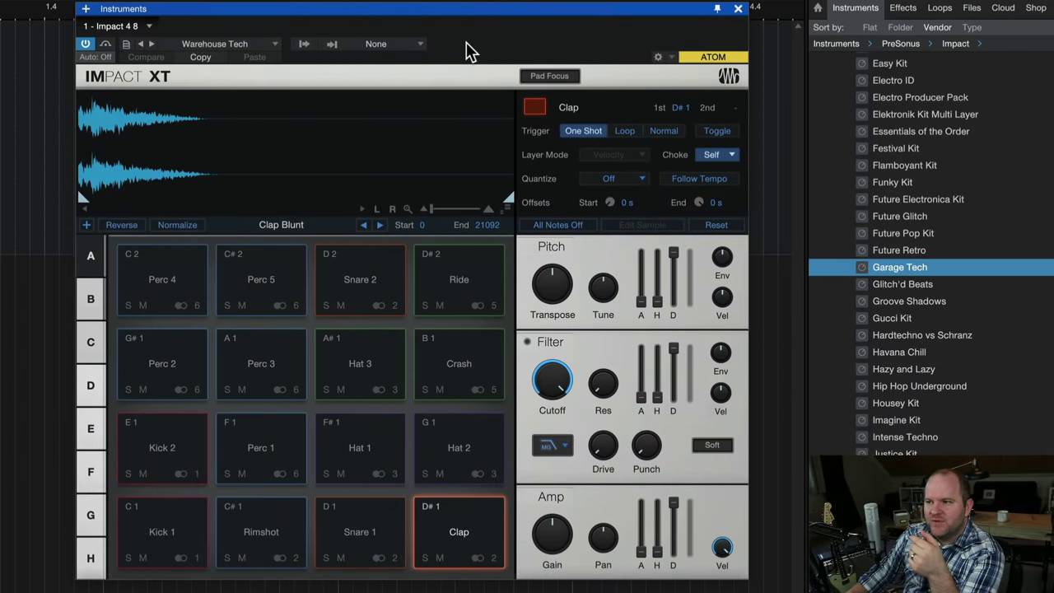
{"action": "left_click_drag", "start_coordinate": [914, 279], "coordinate": [312, 258]}
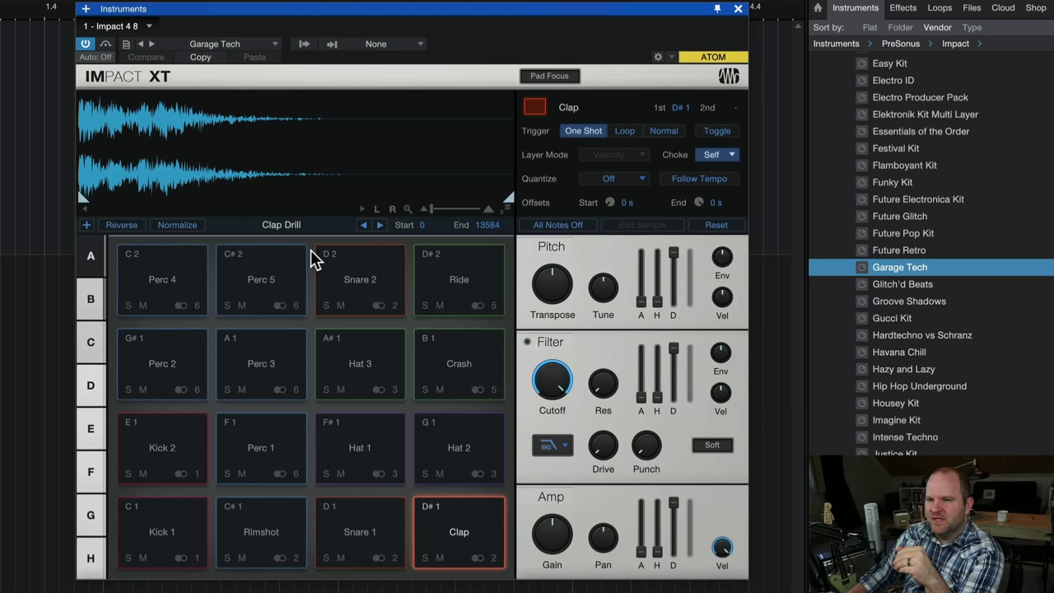
Audition the Garage Tech kit's kick, snare, clap, hat, percussion, ride and crash pads, and close the instrument window
{"action": "left_click", "coordinate": [186, 522]}
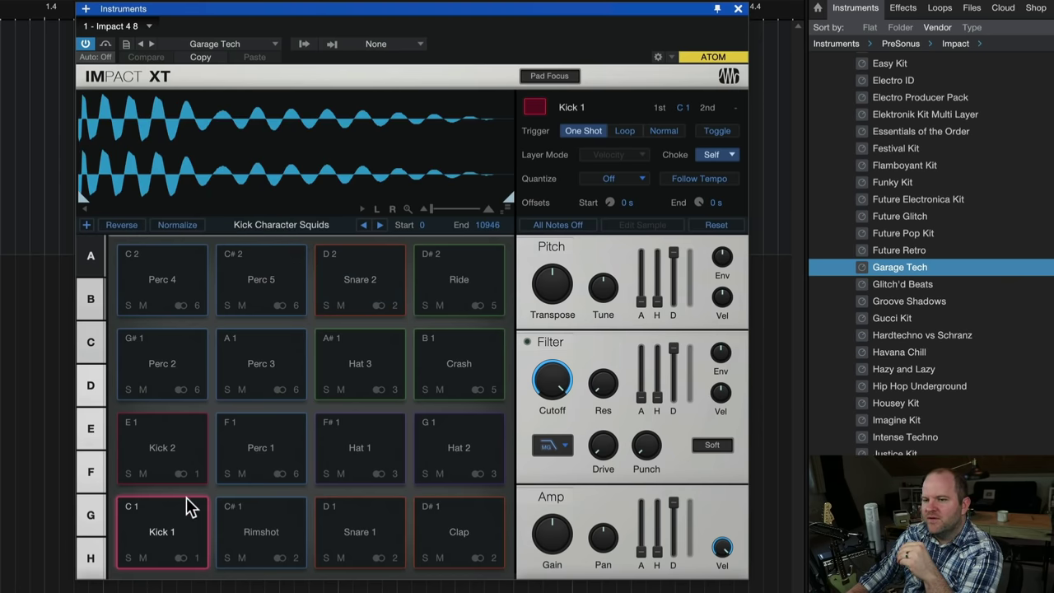
{"action": "left_click", "coordinate": [176, 452]}
{"action": "left_click", "coordinate": [346, 513]}
{"action": "left_click", "coordinate": [454, 522]}
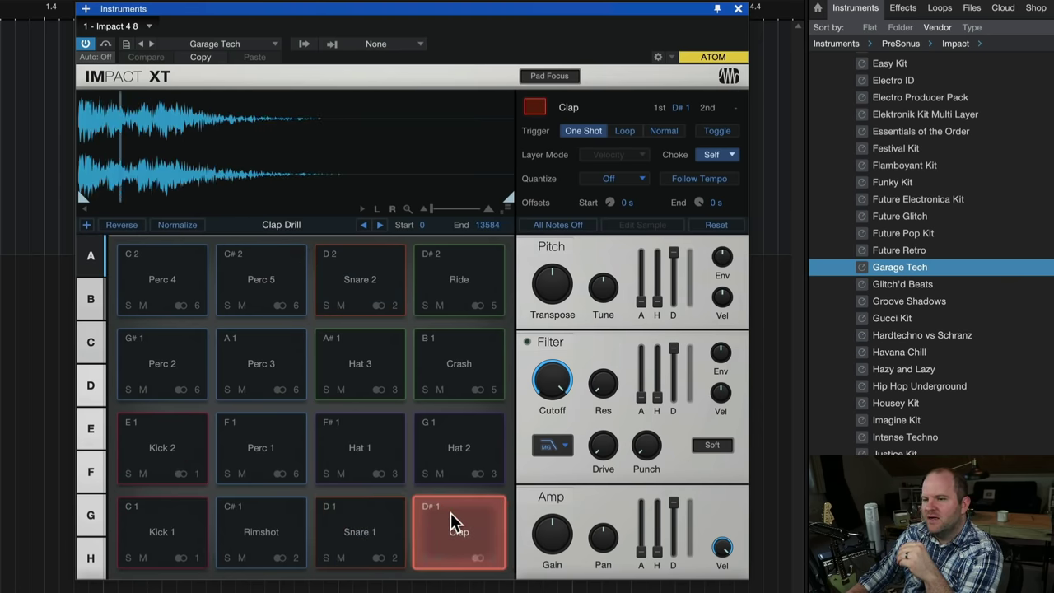
{"action": "left_click", "coordinate": [456, 456]}
{"action": "left_click", "coordinate": [366, 448]}
{"action": "left_click", "coordinate": [370, 392]}
{"action": "left_click", "coordinate": [266, 368]}
{"action": "left_click", "coordinate": [169, 339]}
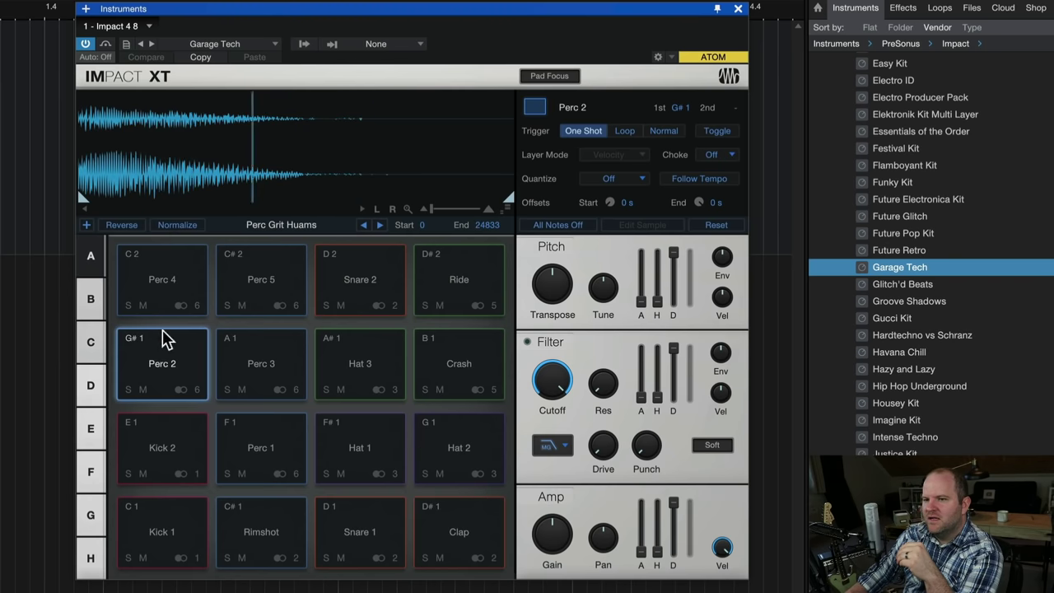
{"action": "left_click", "coordinate": [188, 303]}
{"action": "left_click", "coordinate": [372, 284]}
{"action": "left_click", "coordinate": [454, 287]}
{"action": "left_click", "coordinate": [459, 360]}
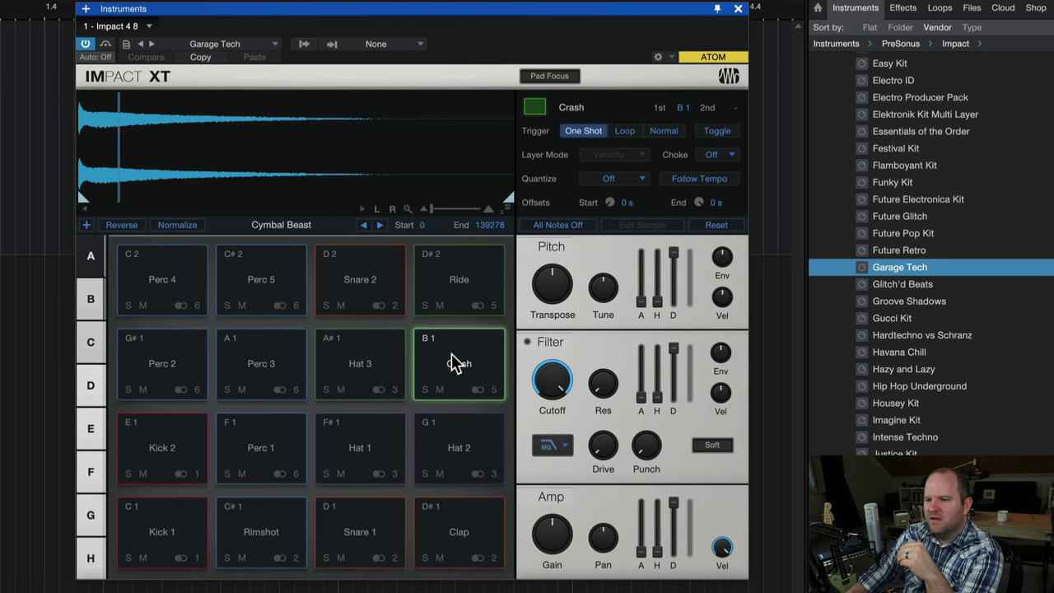
{"action": "left_click", "coordinate": [376, 442]}
{"action": "left_click", "coordinate": [301, 455]}
{"action": "left_click", "coordinate": [236, 552]}
{"action": "left_click", "coordinate": [156, 539]}
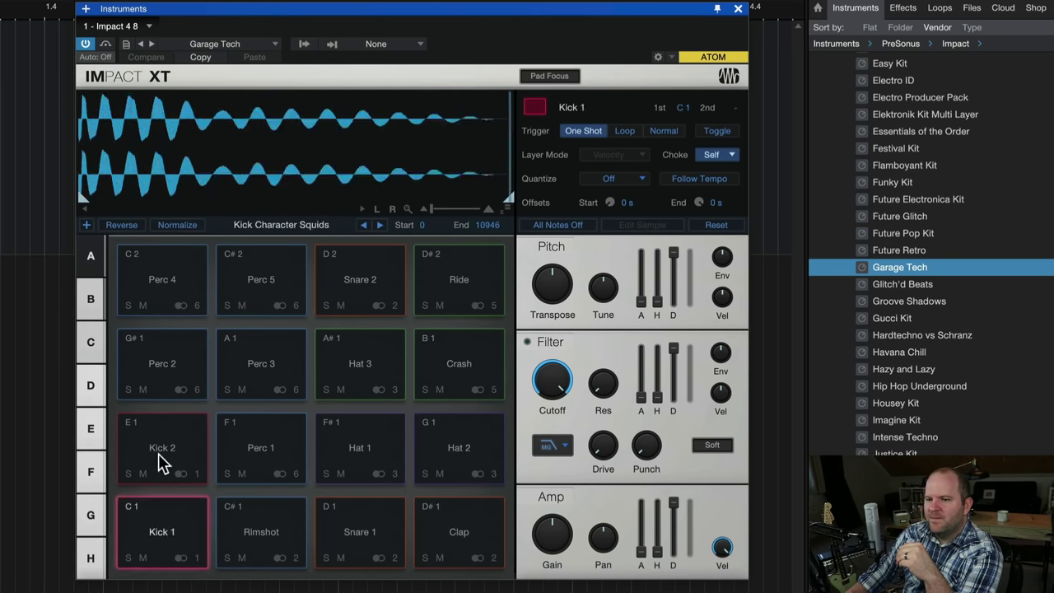
{"action": "left_click", "coordinate": [161, 423]}
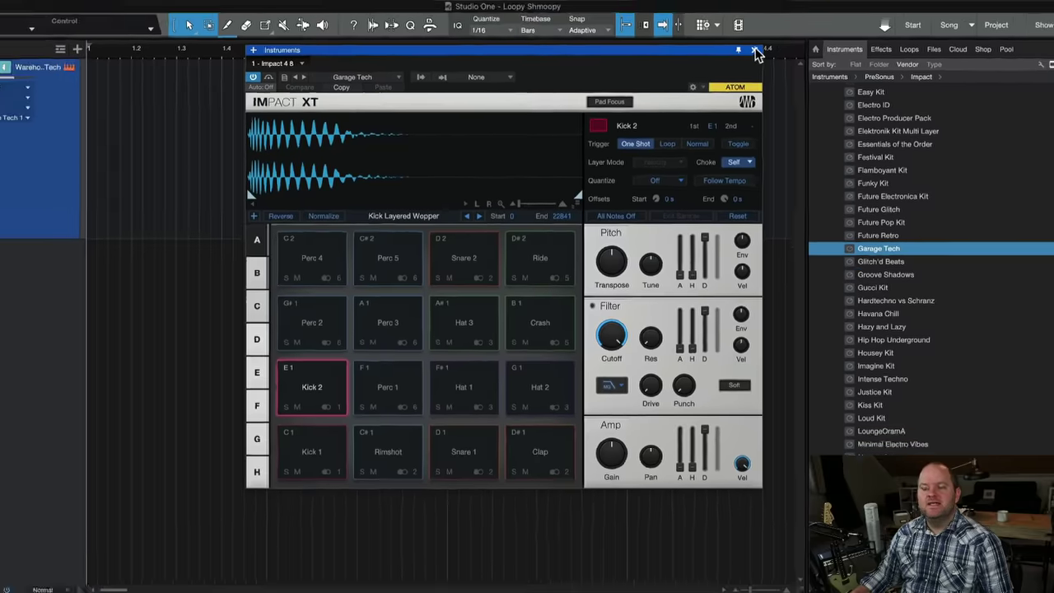
{"action": "left_click", "coordinate": [738, 9]}
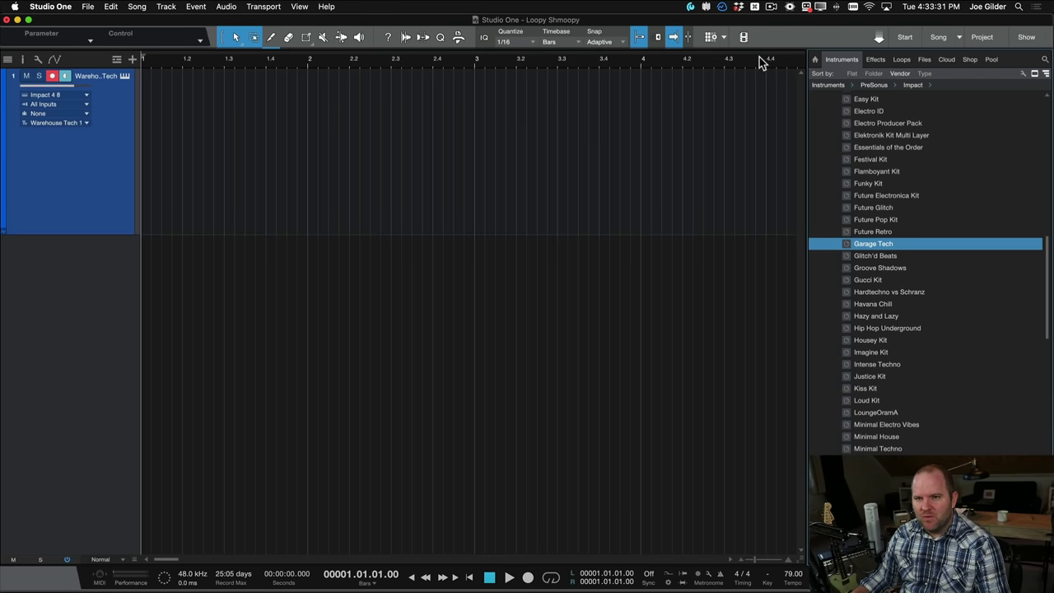
{"action": "mouse_move", "coordinate": [187, 123]}
{"action": "left_mouse_down"}
{"action": "mouse_move", "coordinate": [724, 150]}
{"action": "mouse_move", "coordinate": [565, 142]}
{"action": "left_mouse_up"}
{"action": "key", "text": "w"}
{"action": "key", "text": "w"}
{"action": "key", "text": "w"}
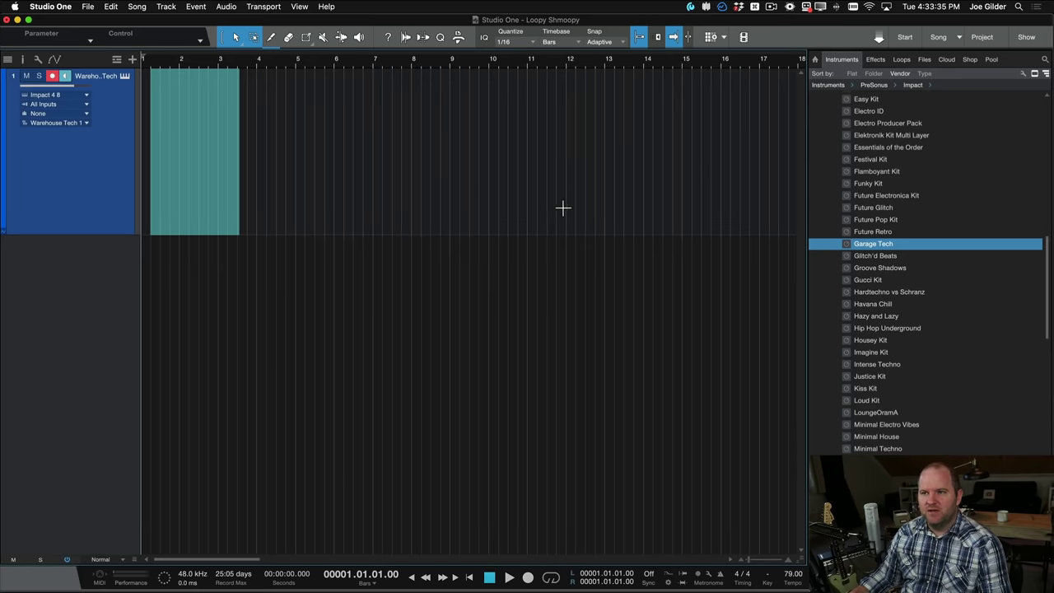
{"action": "left_click", "coordinate": [447, 207]}
{"action": "key", "text": "e"}
{"action": "key", "text": "e"}
{"action": "key", "text": "e"}
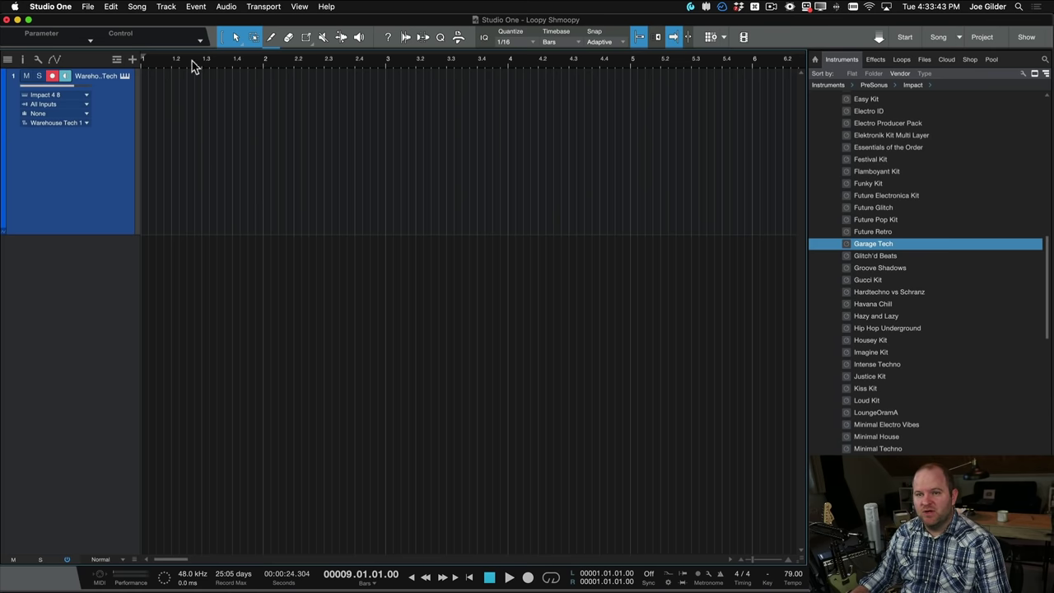
Create an empty one-bar instrument part at bar 1 of the drum track and convert it to a pattern
{"action": "double_click", "coordinate": [199, 173]}
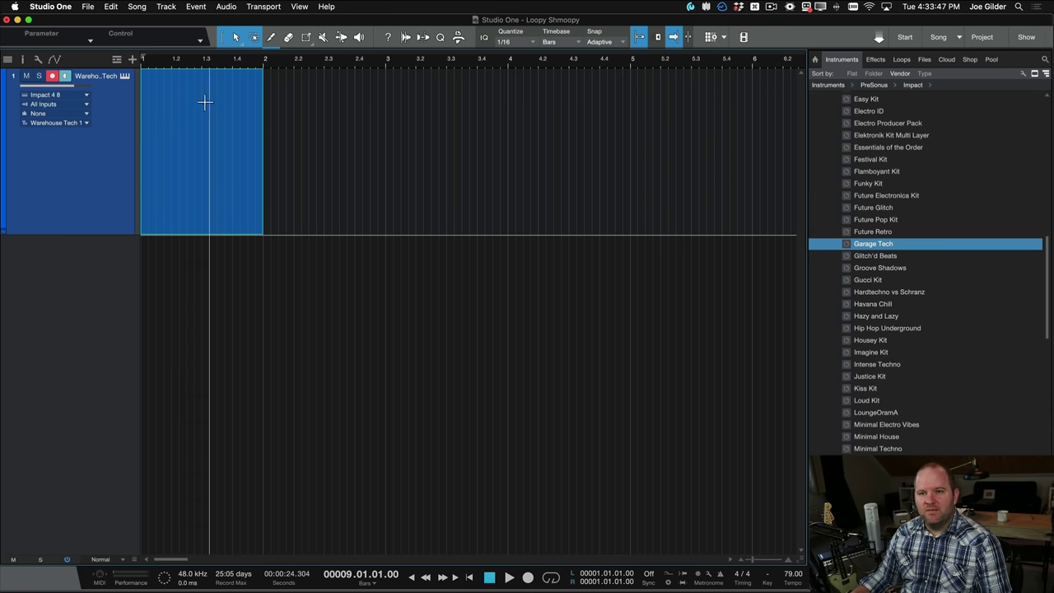
{"action": "right_click", "coordinate": [179, 201]}
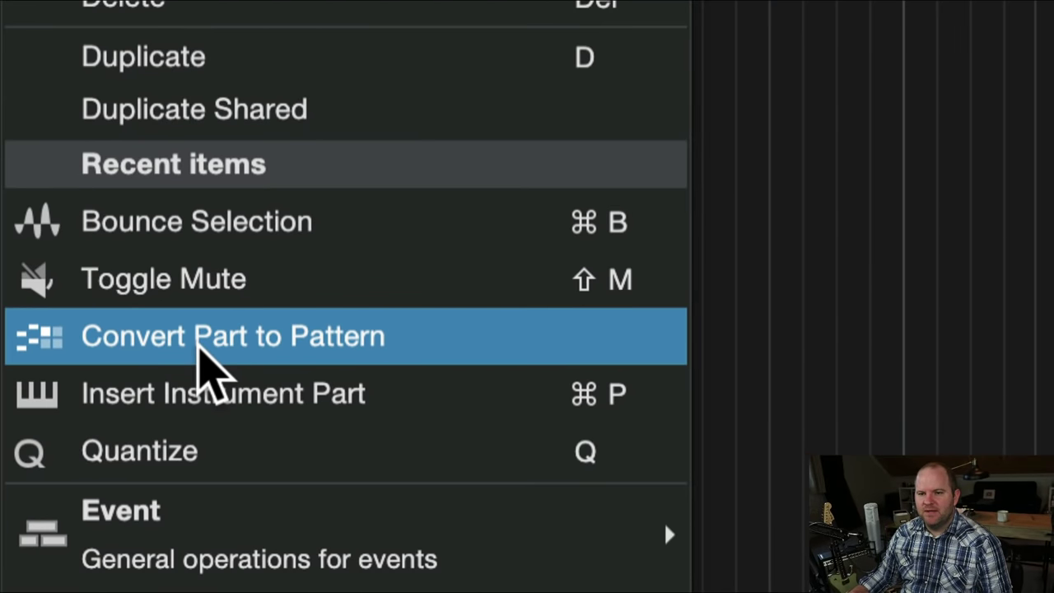
{"action": "left_click", "coordinate": [197, 344]}
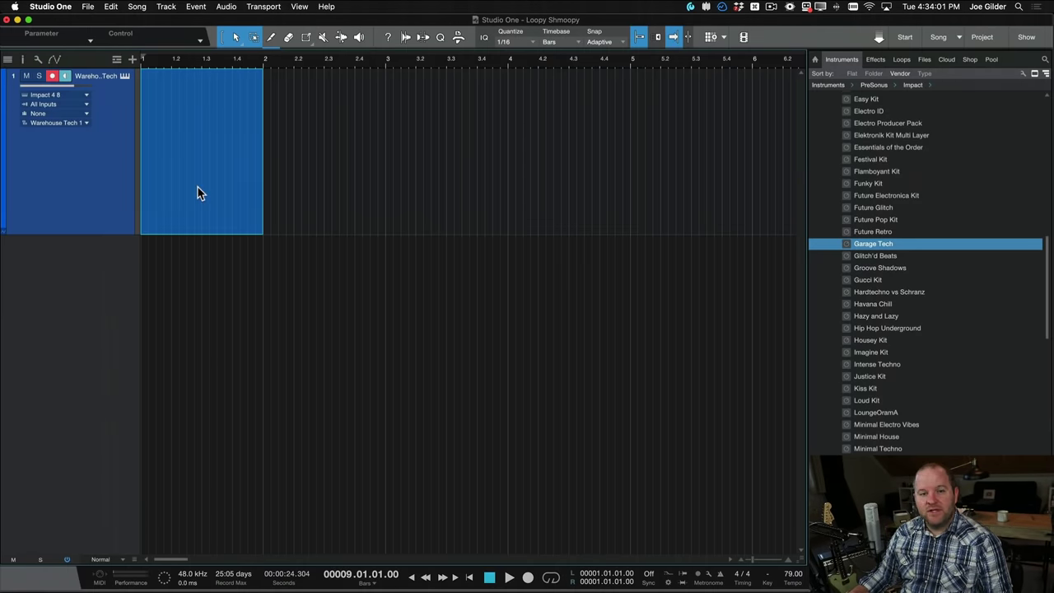
Open the bar 1 pattern in the pattern editor and resize the editor to about half the window's height
{"action": "double_click", "coordinate": [197, 188]}
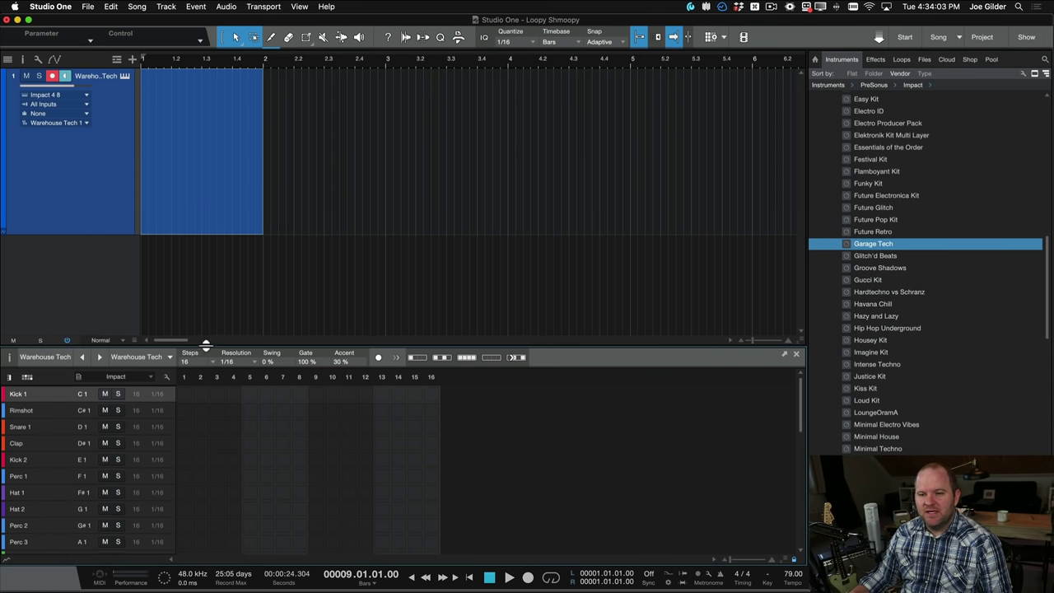
{"action": "left_click_drag", "start_coordinate": [205, 341], "coordinate": [209, 130]}
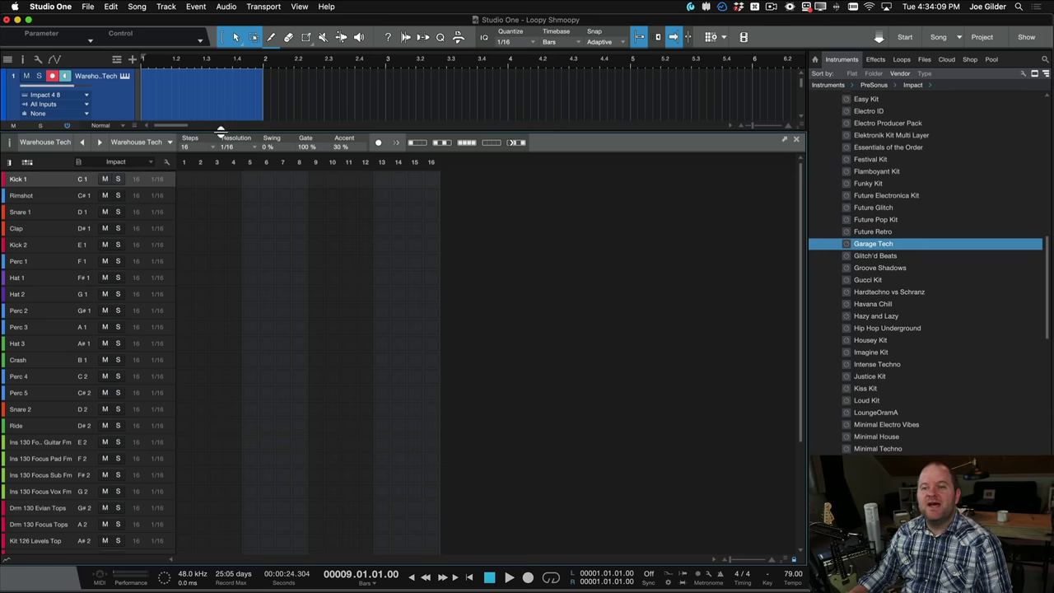
{"action": "left_click_drag", "start_coordinate": [224, 129], "coordinate": [228, 295]}
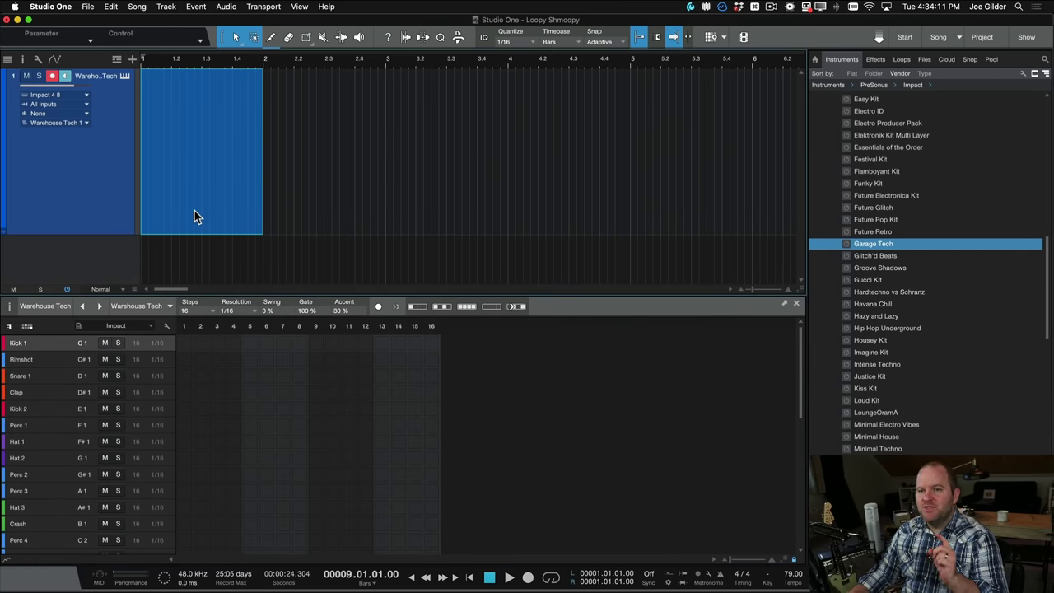
Delete the bar 1 pattern from the drum track and close the editor
{"action": "key", "text": "Delete"}
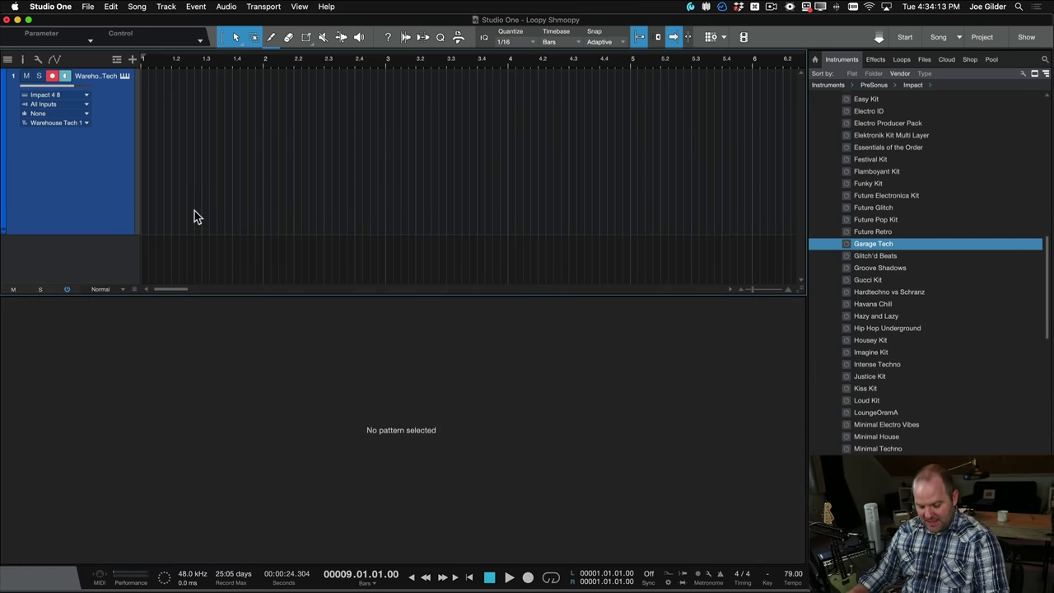
{"action": "key", "text": "F2"}
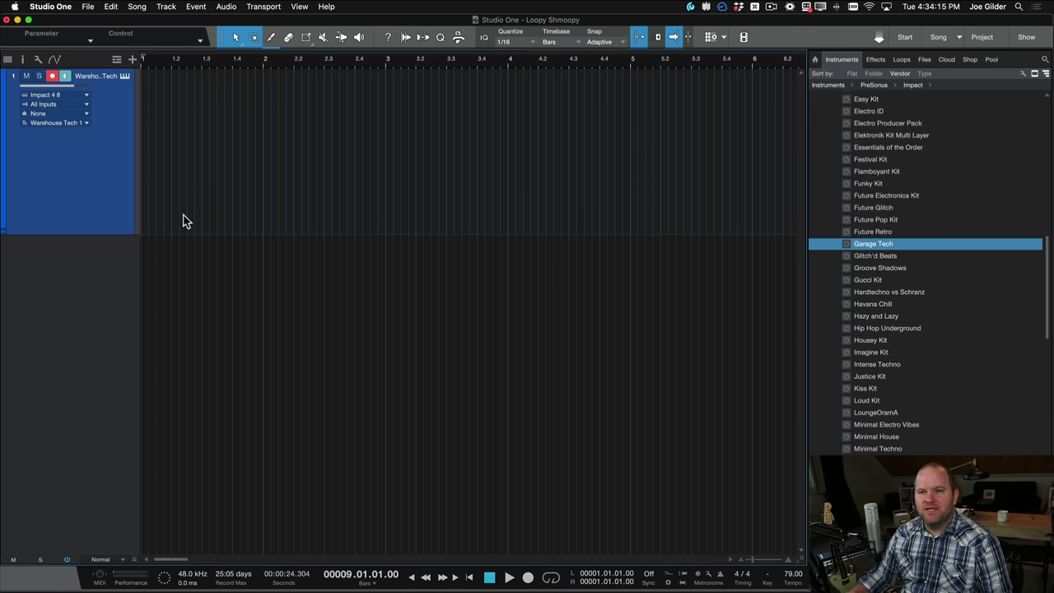
Create a new empty one-bar instrument part at bar 1 of the drum track and open it in the note editor
{"action": "double_click", "coordinate": [184, 220]}
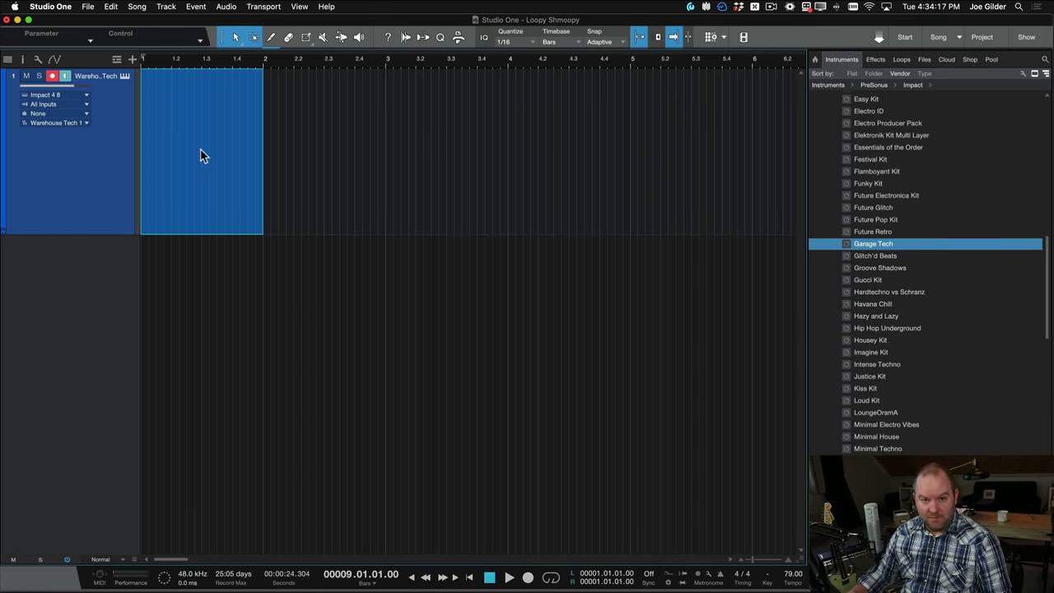
{"action": "double_click", "coordinate": [179, 192]}
{"action": "scroll", "coordinate": [351, 483], "scroll_direction": "up", "scroll_amount": 6}
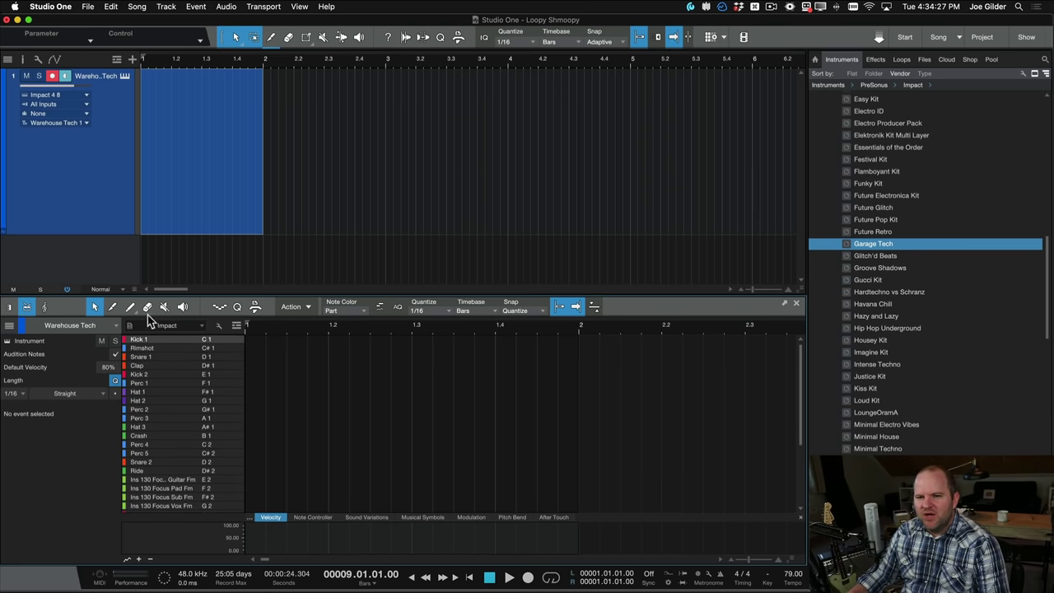
Paint a few Clap, Hat 1 and Perc 4 notes across bar 1 of the part with the Paint tool
{"action": "left_click", "coordinate": [128, 308]}
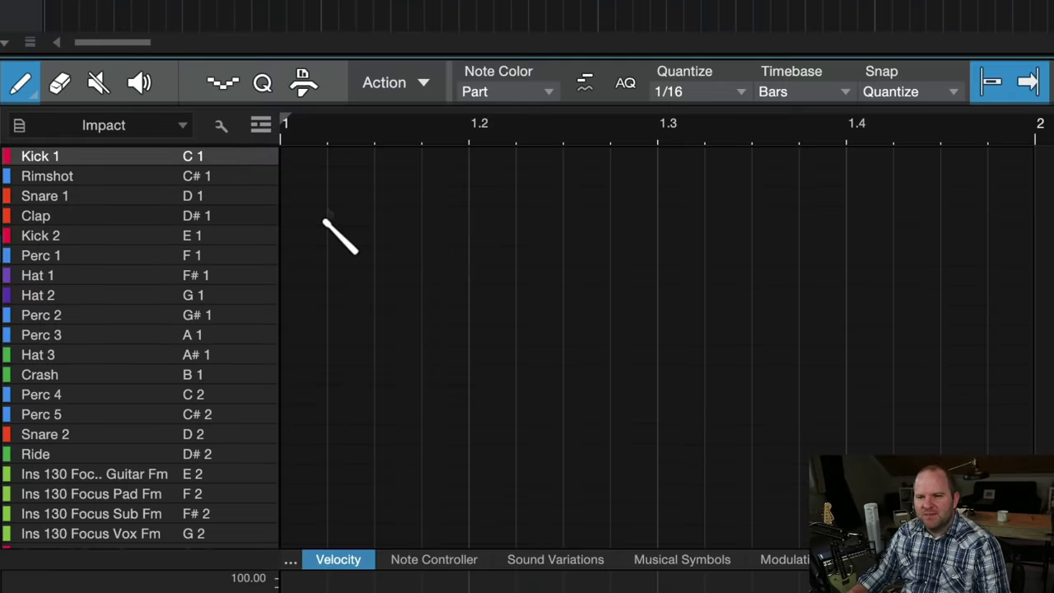
{"action": "left_click", "coordinate": [472, 275]}
{"action": "left_click", "coordinate": [566, 394]}
{"action": "left_click", "coordinate": [755, 393]}
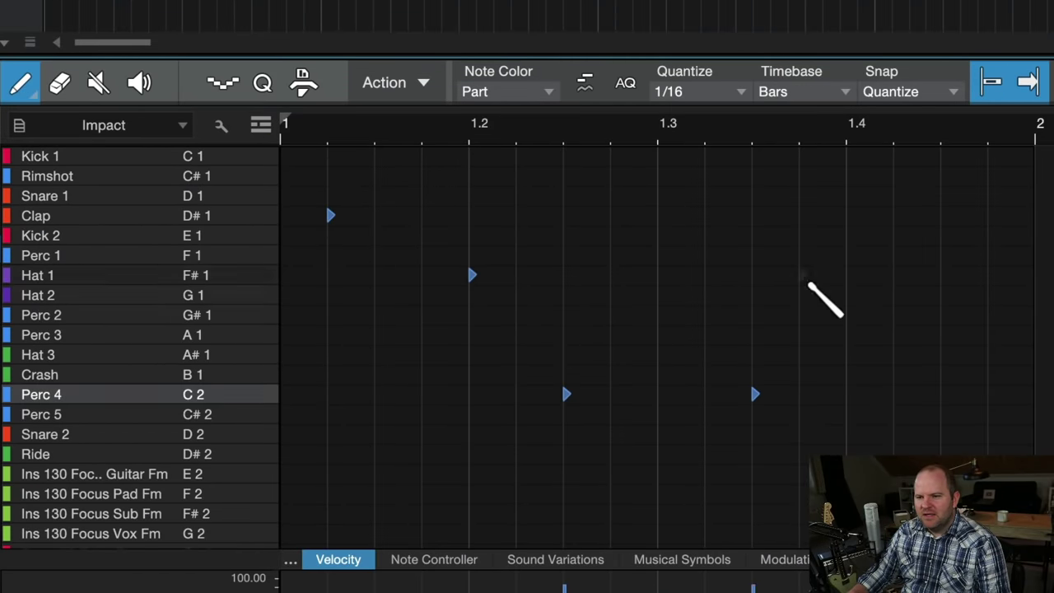
{"action": "left_click", "coordinate": [801, 275]}
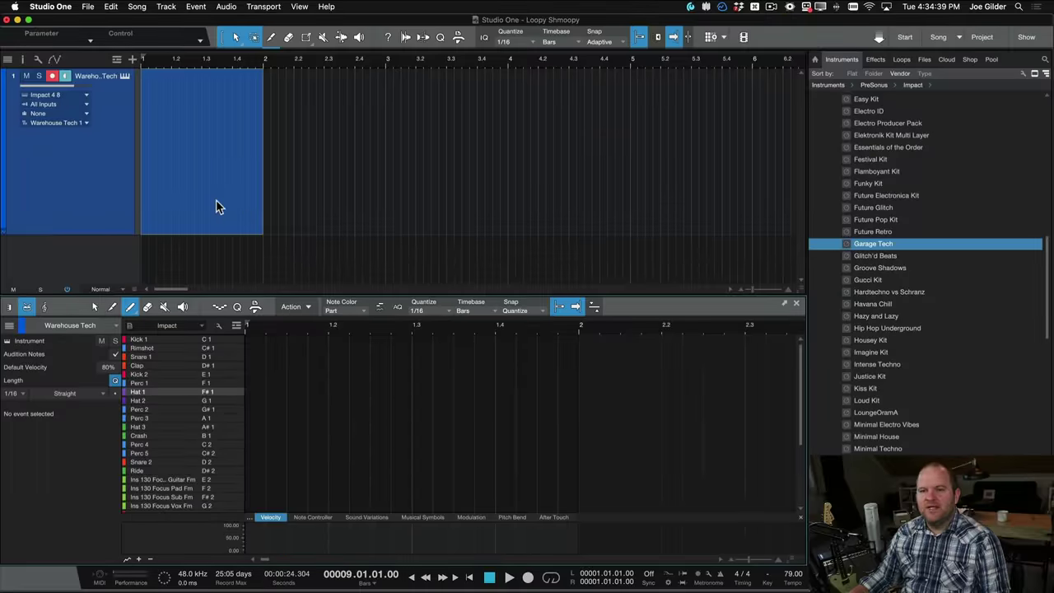
Convert the empty bar 1 instrument part to a pattern
{"action": "right_click", "coordinate": [189, 201]}
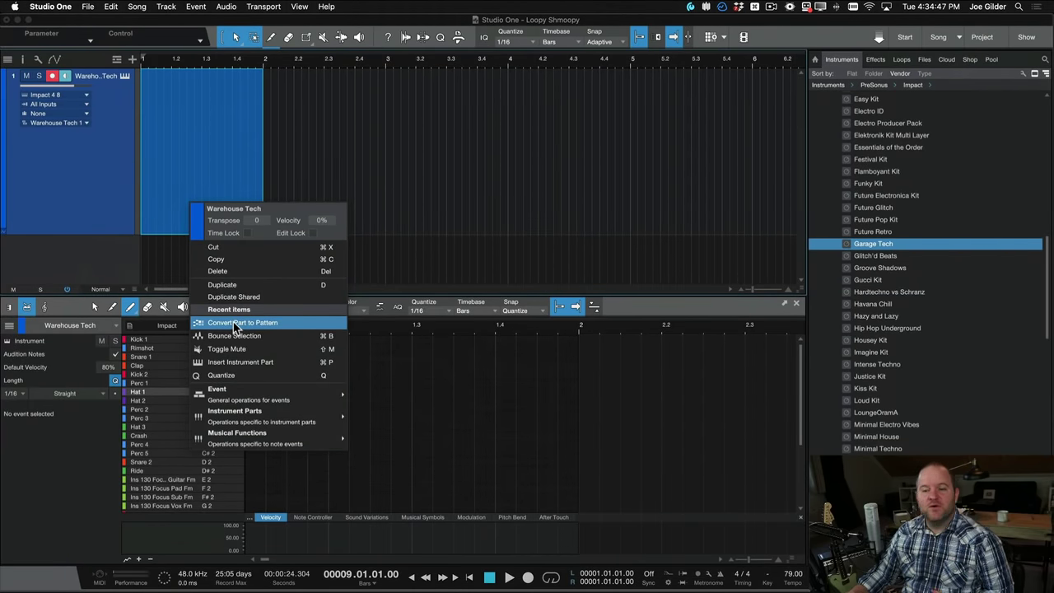
{"action": "left_click", "coordinate": [234, 322]}
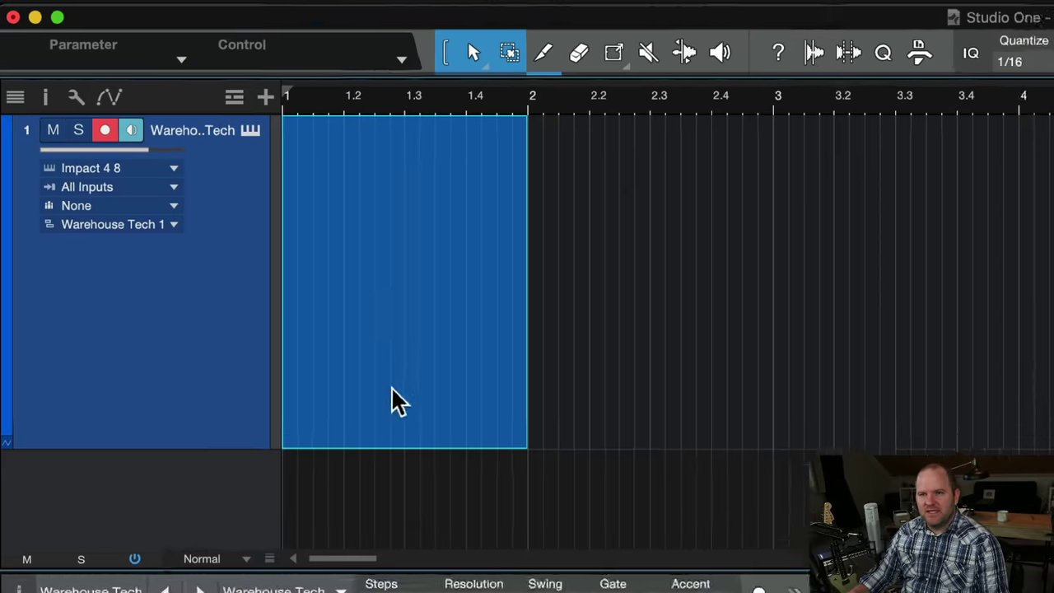
Set the loop range over bar 1 and start playback with looping enabled
{"action": "mouse_move", "coordinate": [303, 94]}
{"action": "left_mouse_down"}
{"action": "mouse_move", "coordinate": [426, 96]}
{"action": "mouse_move", "coordinate": [560, 125]}
{"action": "left_mouse_up"}
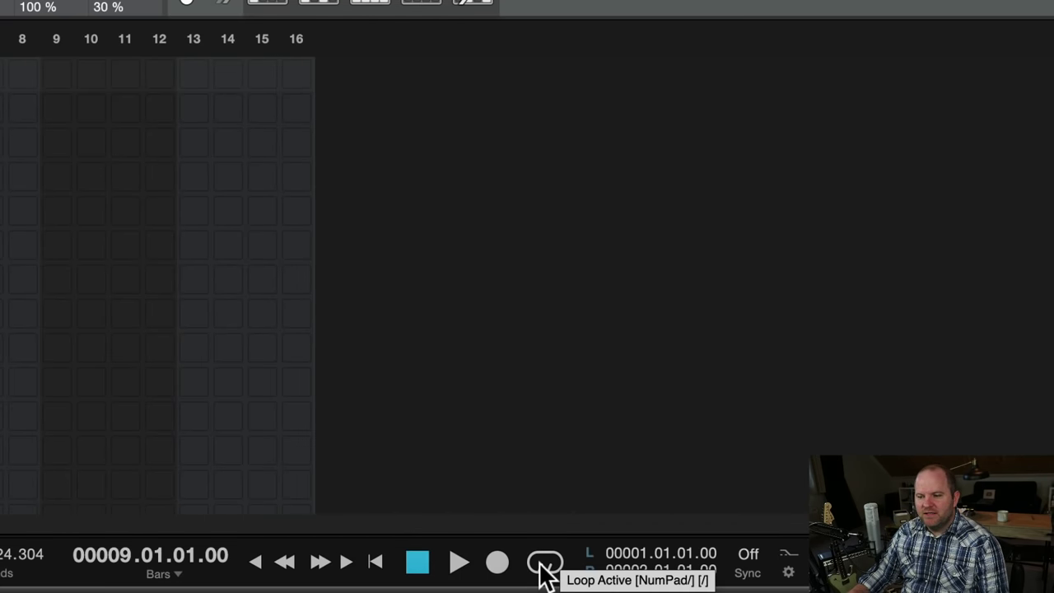
{"action": "left_click", "coordinate": [543, 563]}
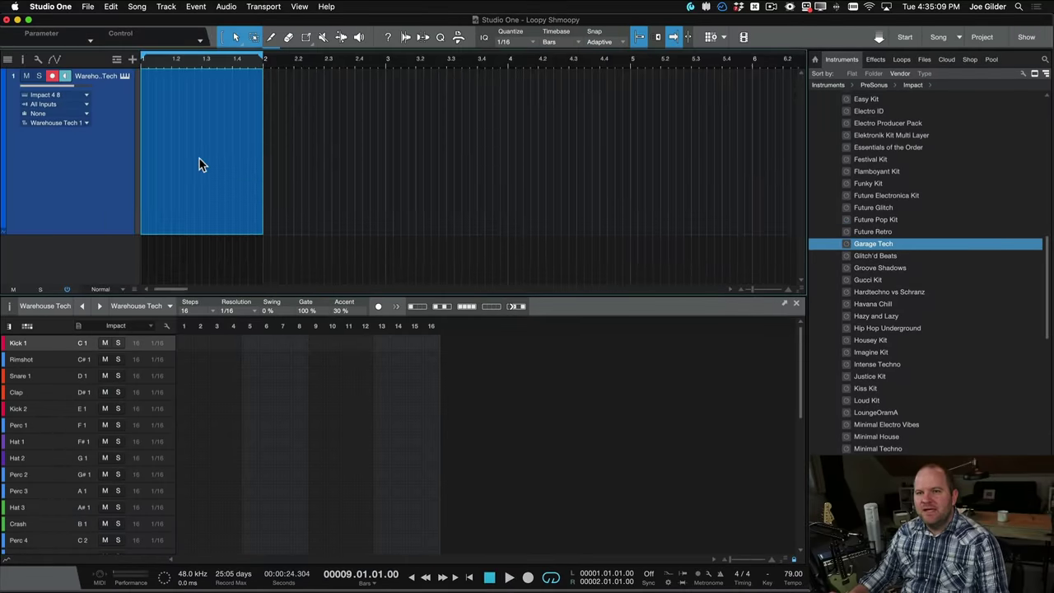
{"action": "key", "text": "space"}
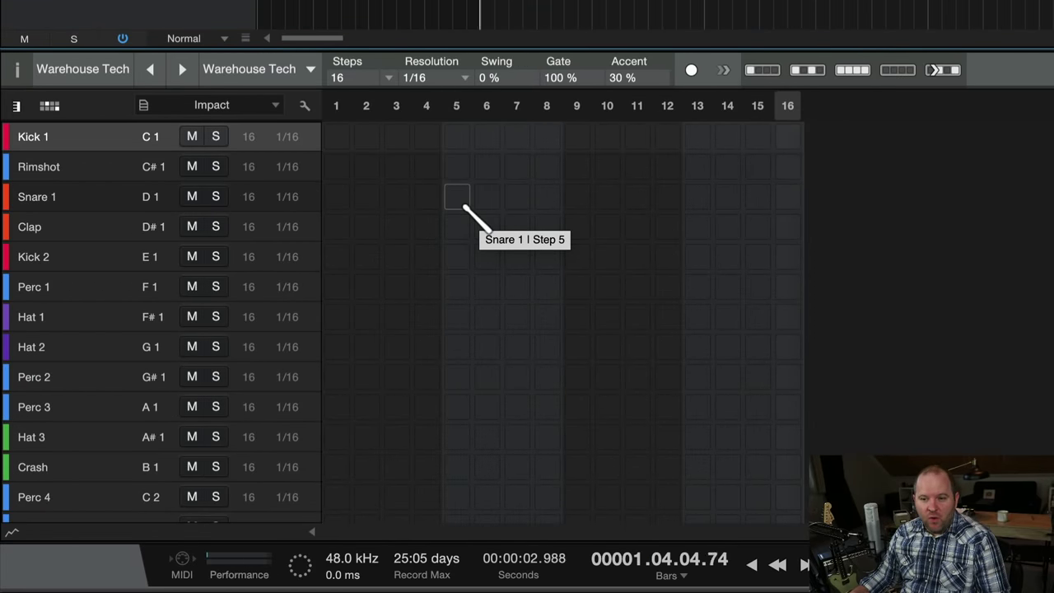
Place Snare 1 hits on steps 5 and 13 of the pattern and stop playback
{"action": "left_click", "coordinate": [458, 200]}
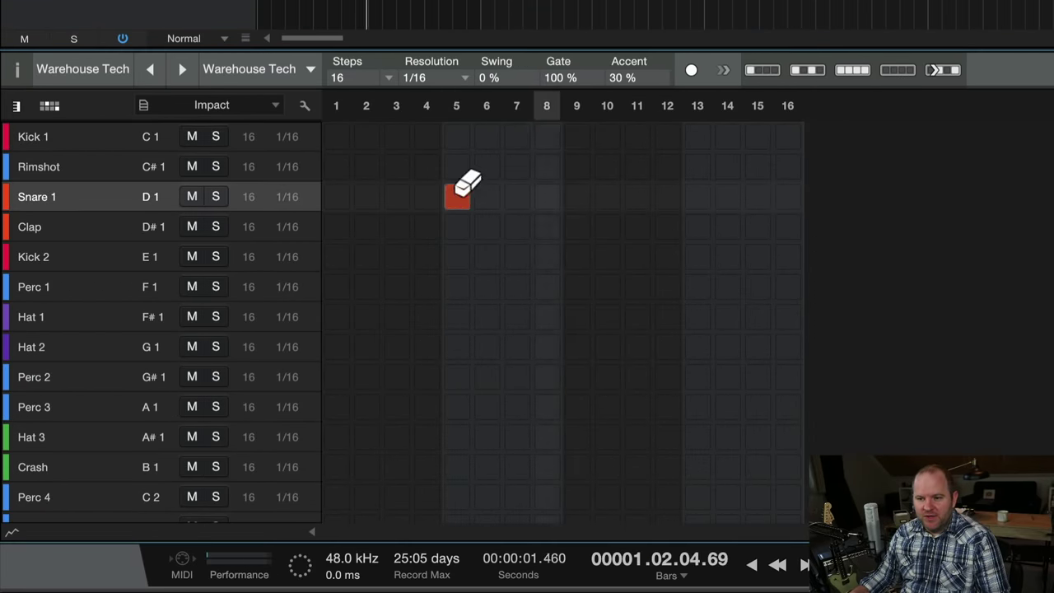
{"action": "left_click", "coordinate": [697, 195]}
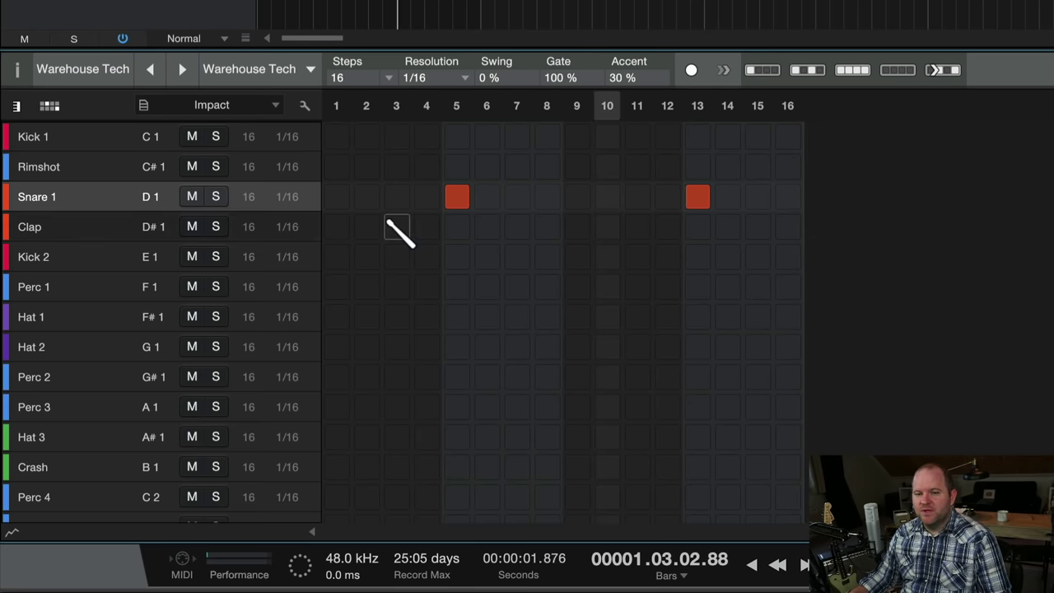
{"action": "left_click", "coordinate": [117, 316]}
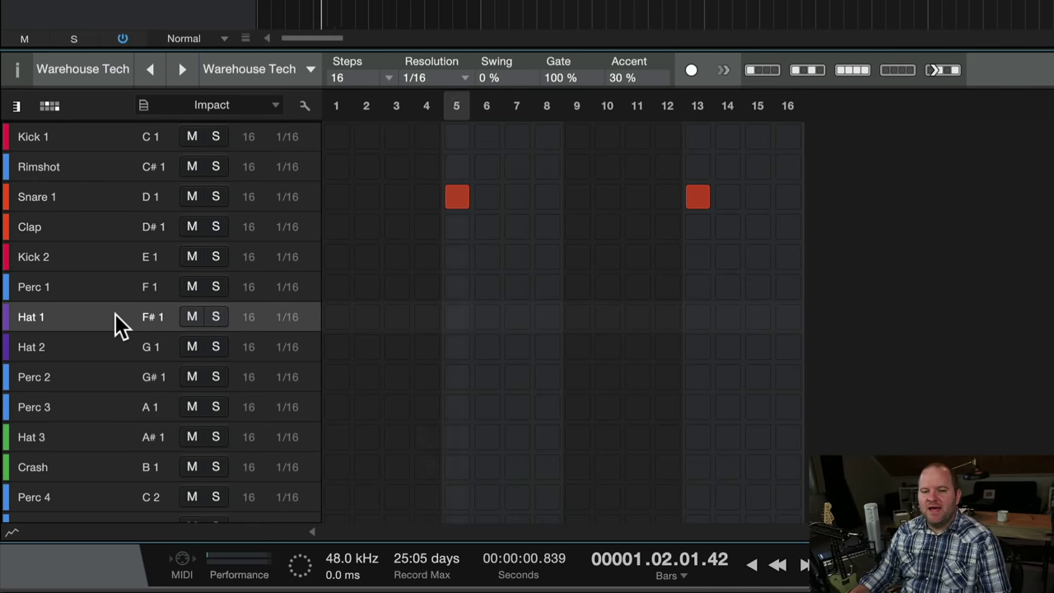
{"action": "key", "text": "space"}
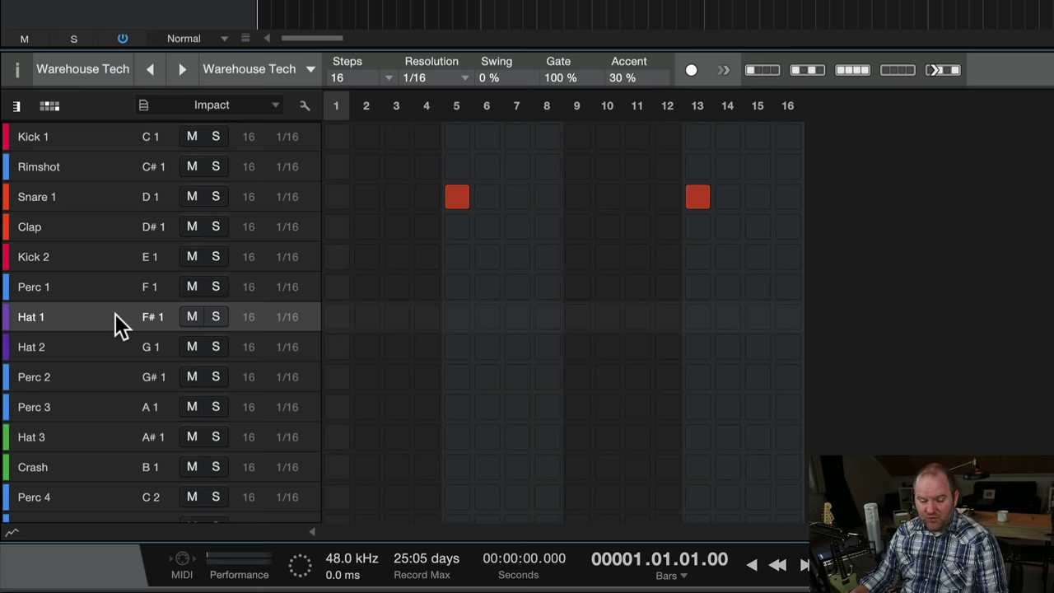
Audition the Hat 1 and Hat 3 sounds, and fill the Hat 1 row with a hit on every second step
{"action": "left_click", "coordinate": [69, 318]}
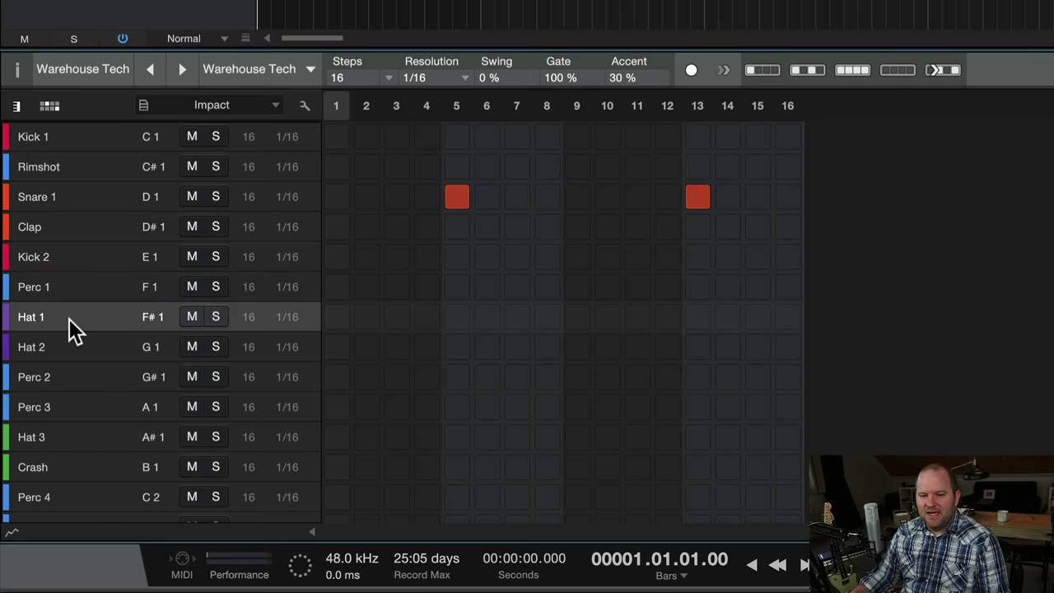
{"action": "left_click", "coordinate": [69, 333]}
{"action": "left_click", "coordinate": [69, 318]}
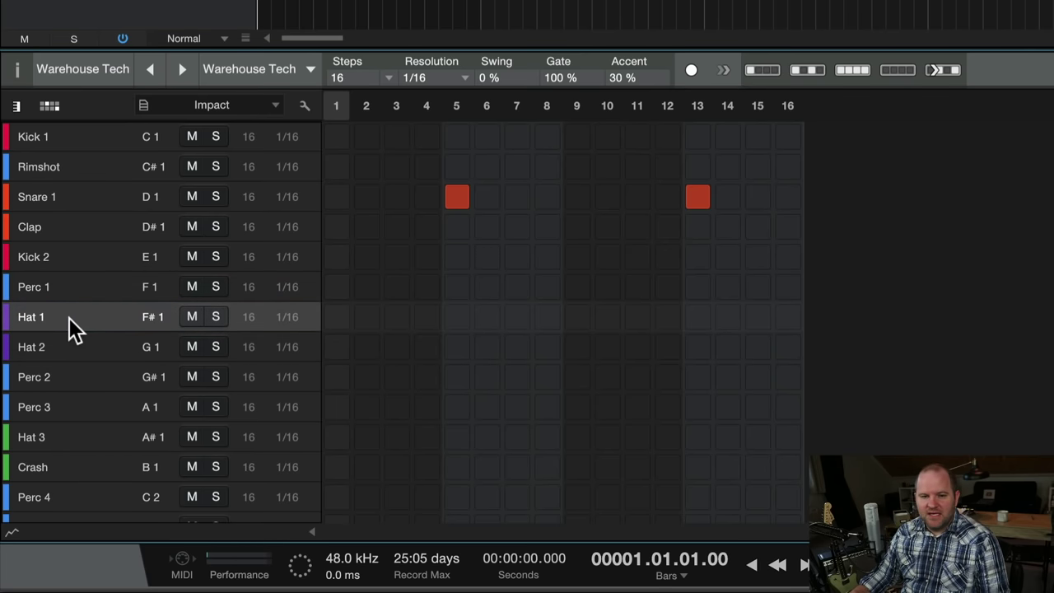
{"action": "left_click", "coordinate": [76, 431]}
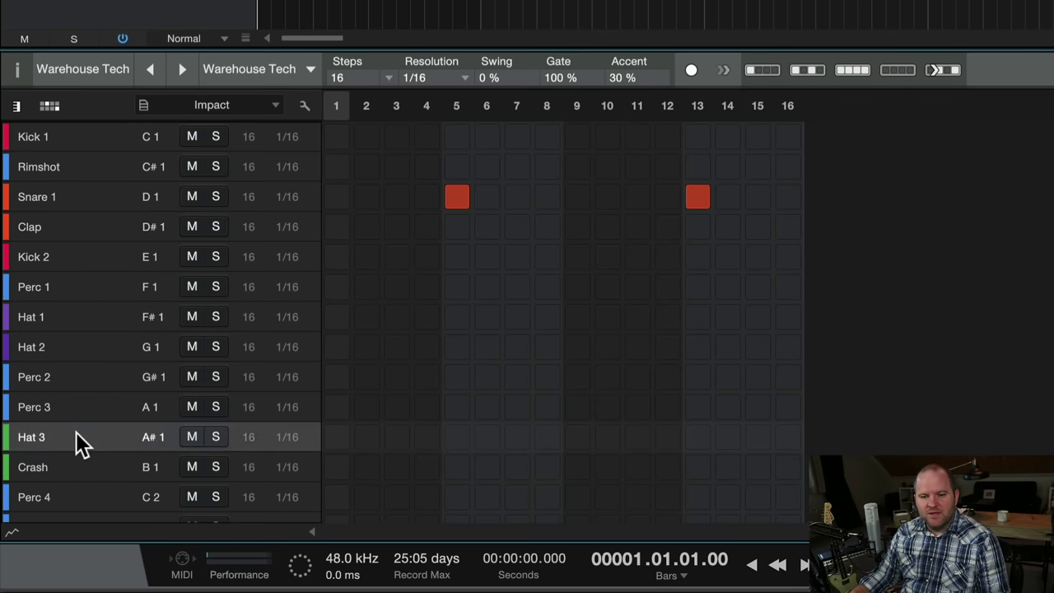
{"action": "left_click", "coordinate": [76, 318]}
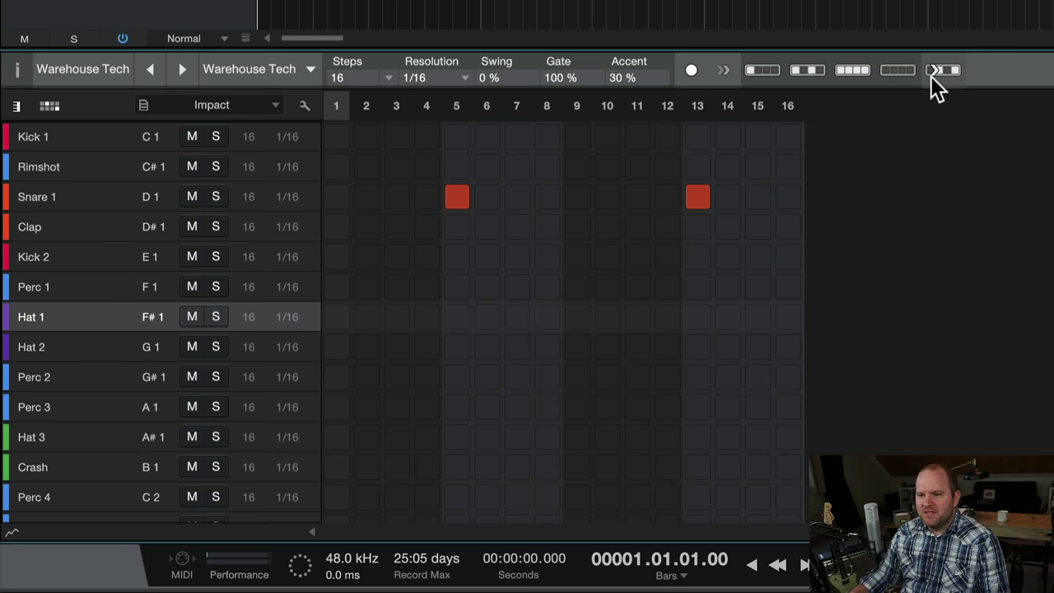
{"action": "left_click", "coordinate": [808, 72]}
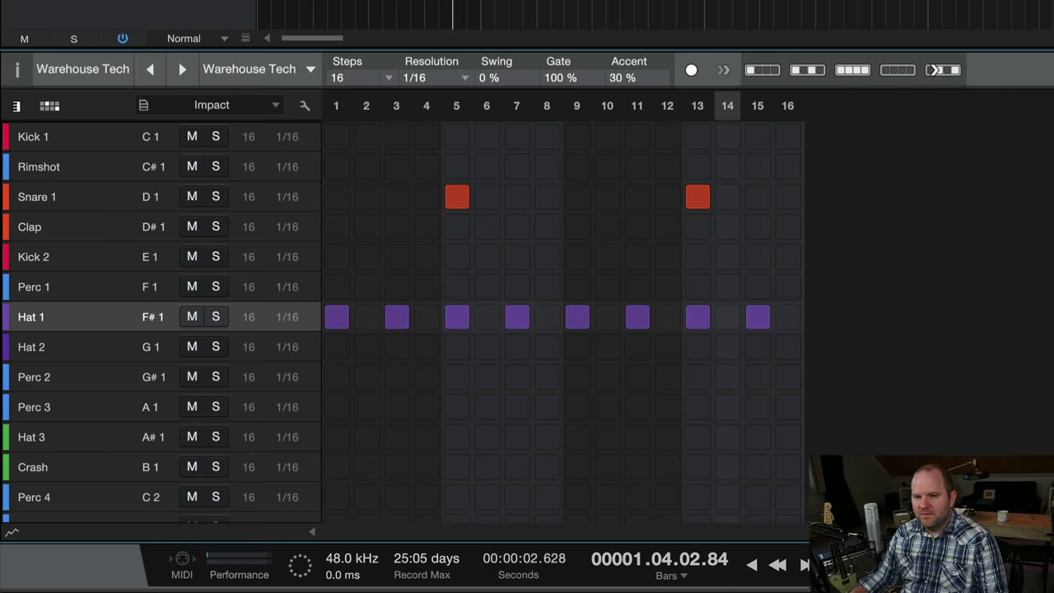
{"action": "key", "text": "space"}
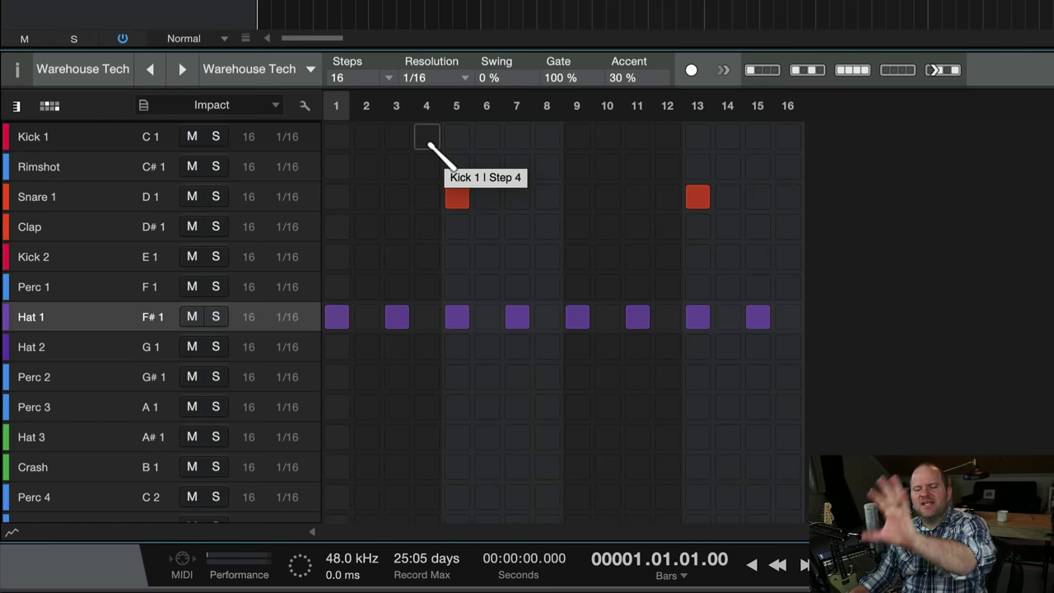
Add Kick 1 hits on steps 1 and 9 and listen to the looping pattern
{"action": "left_click", "coordinate": [339, 139]}
{"action": "left_click", "coordinate": [583, 140]}
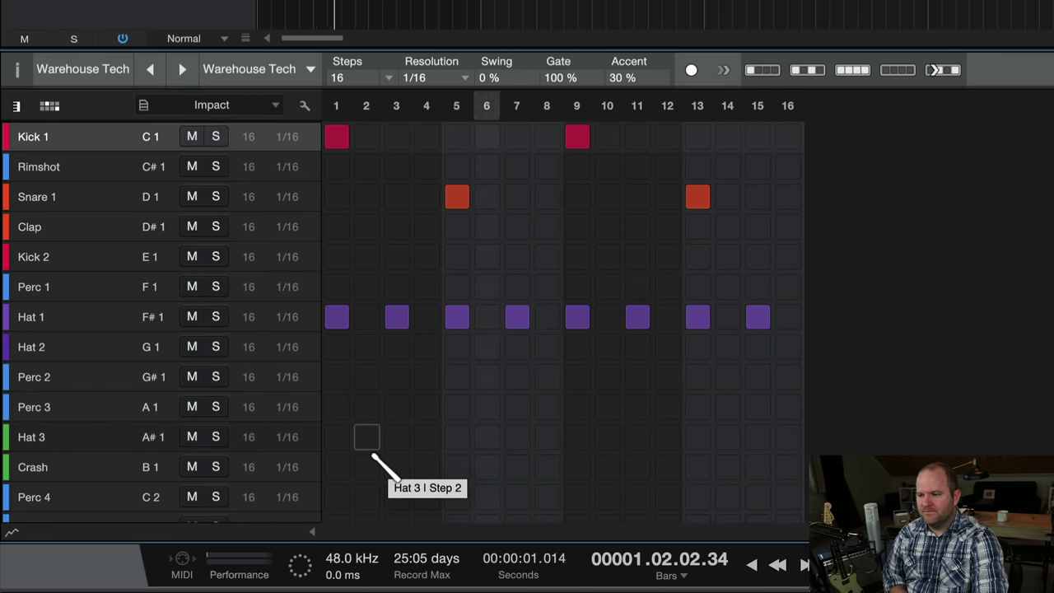
{"action": "key", "text": "space"}
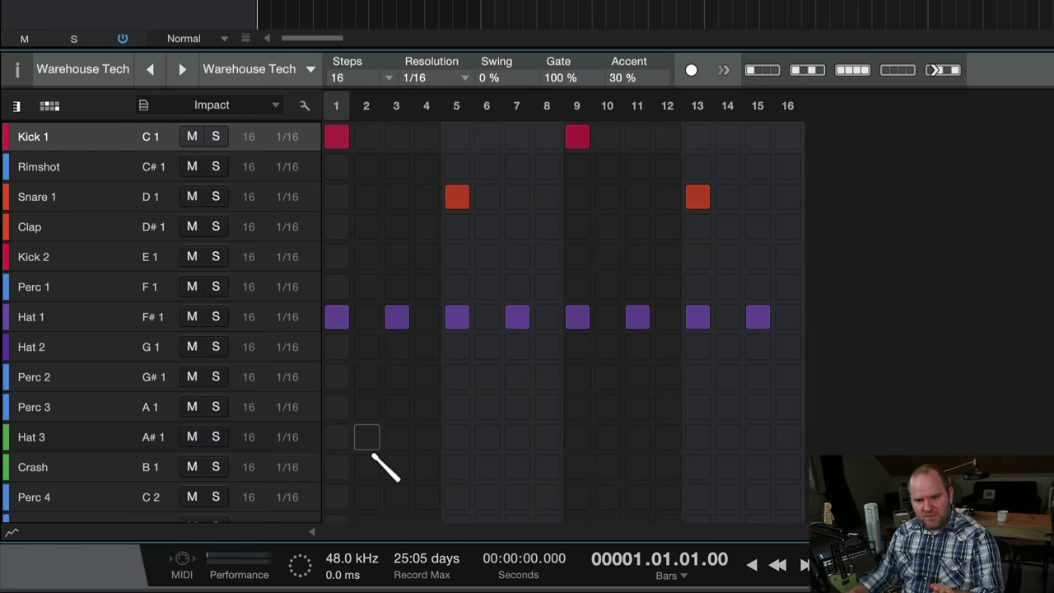
{"action": "key", "text": "space"}
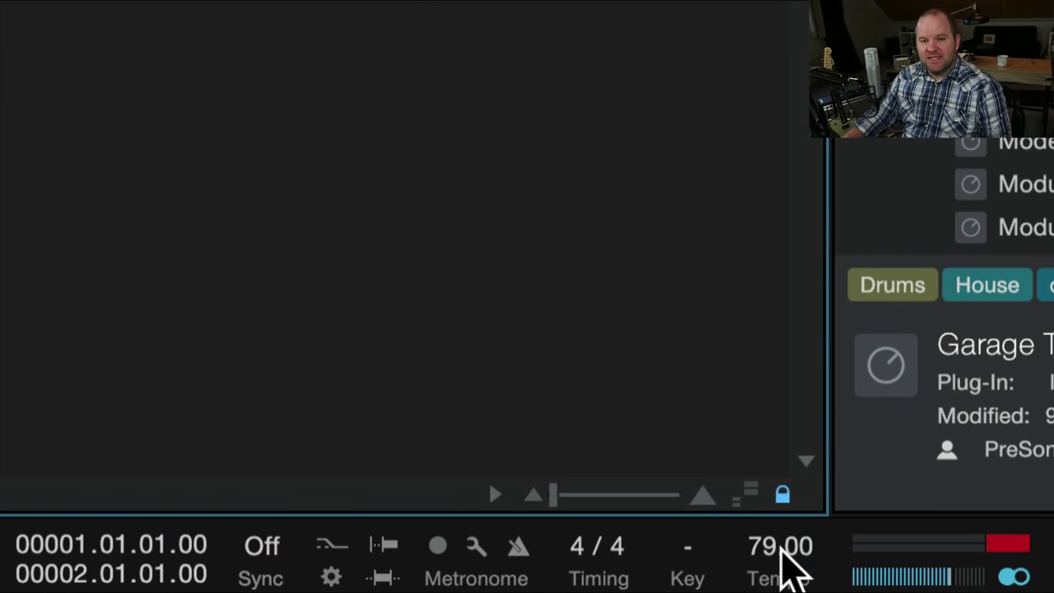
Set the song tempo to 90 and listen to the looping drum pattern at that speed
{"action": "left_click", "coordinate": [761, 549]}
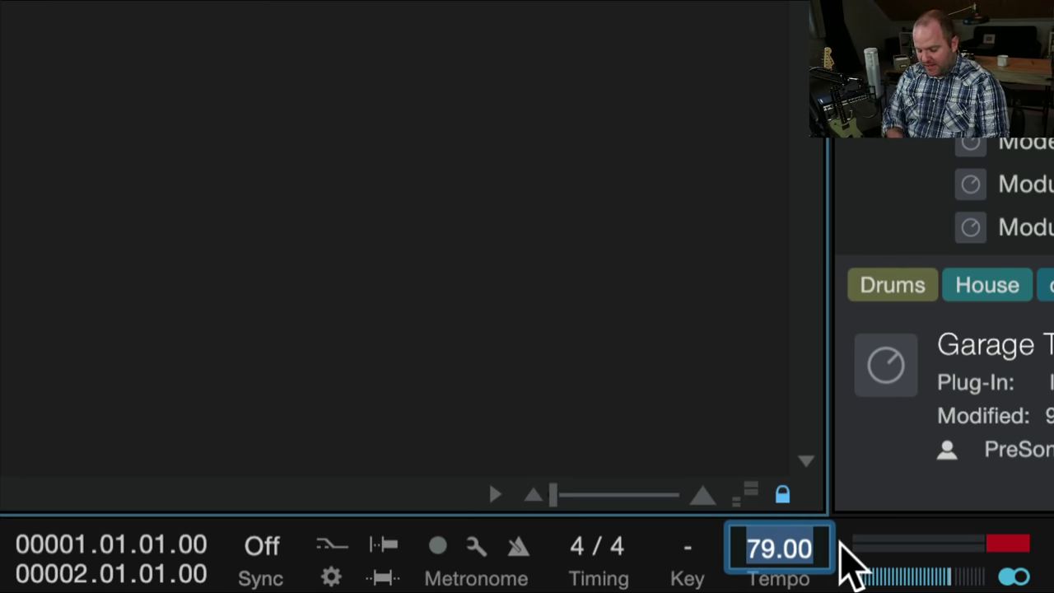
{"action": "type", "text": "90"}
{"action": "key", "text": "Return"}
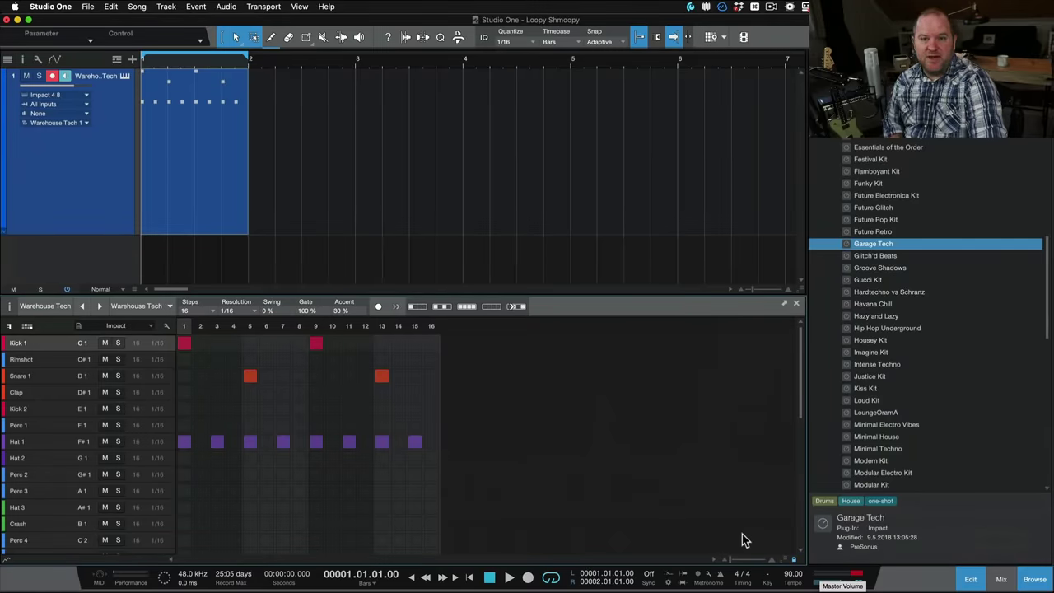
{"action": "key", "text": "space"}
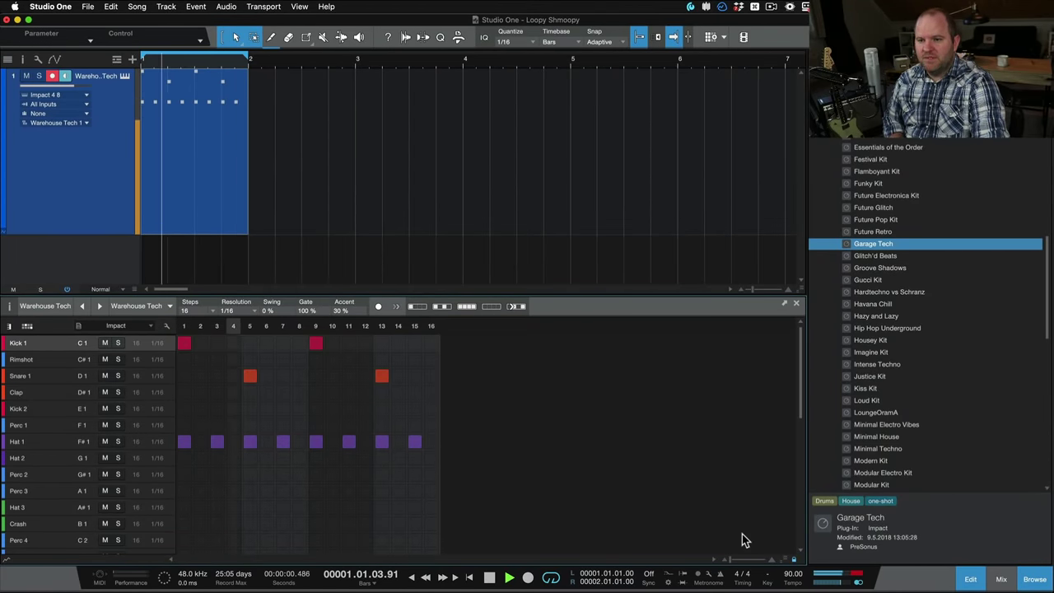
{"action": "key", "text": "space"}
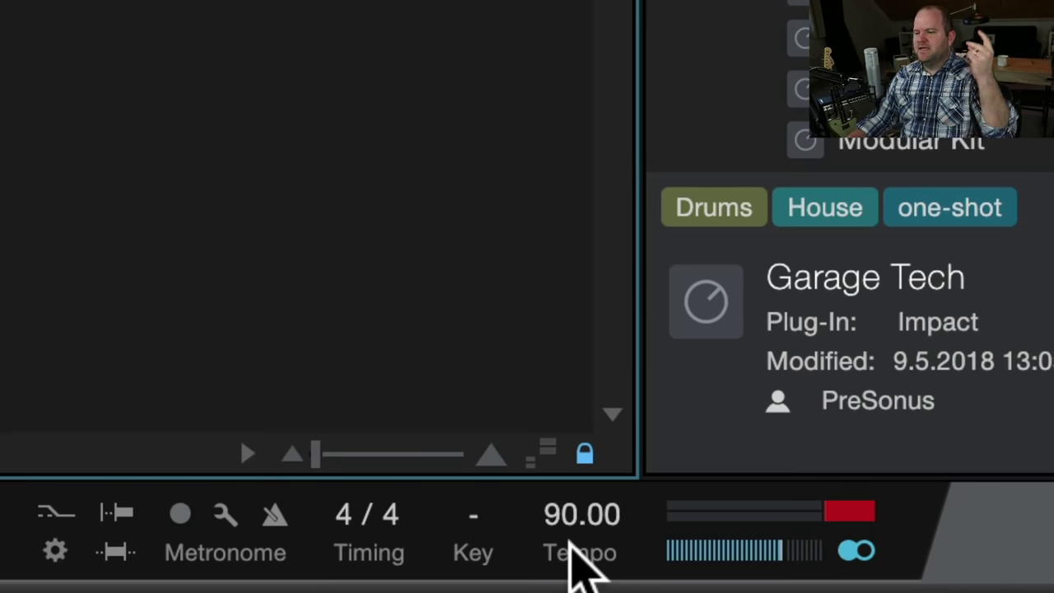
Raise the song tempo to 99 and start playback of the loop
{"action": "left_click", "coordinate": [574, 553]}
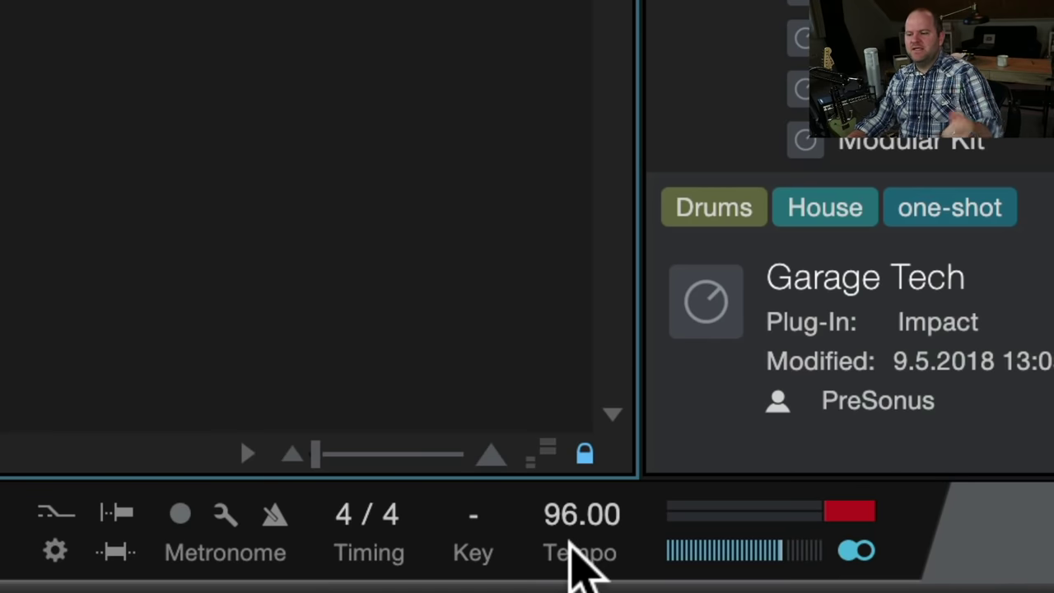
{"action": "left_click", "coordinate": [575, 553]}
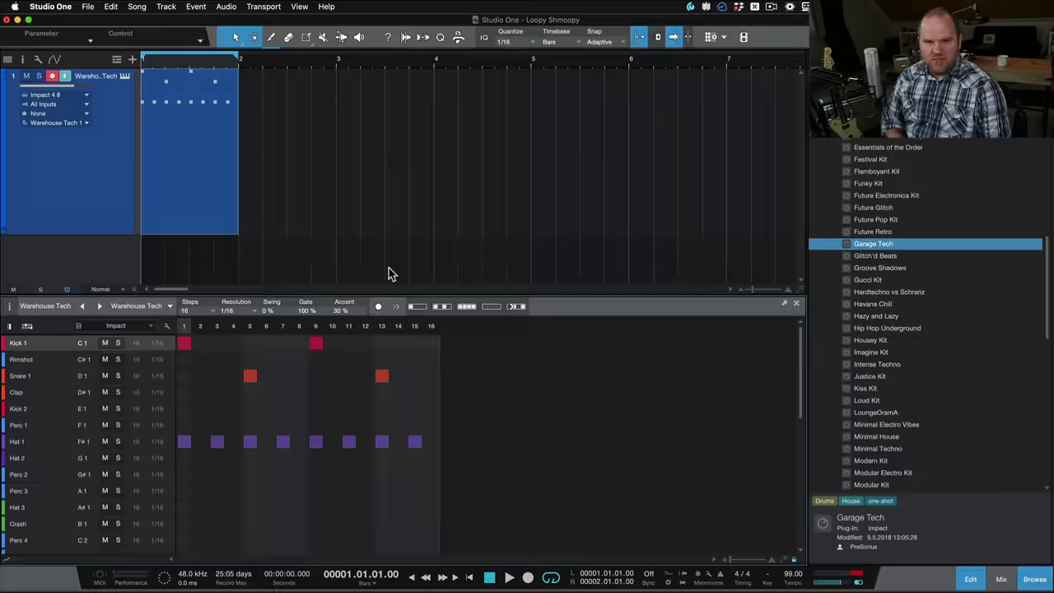
{"action": "key", "text": "space"}
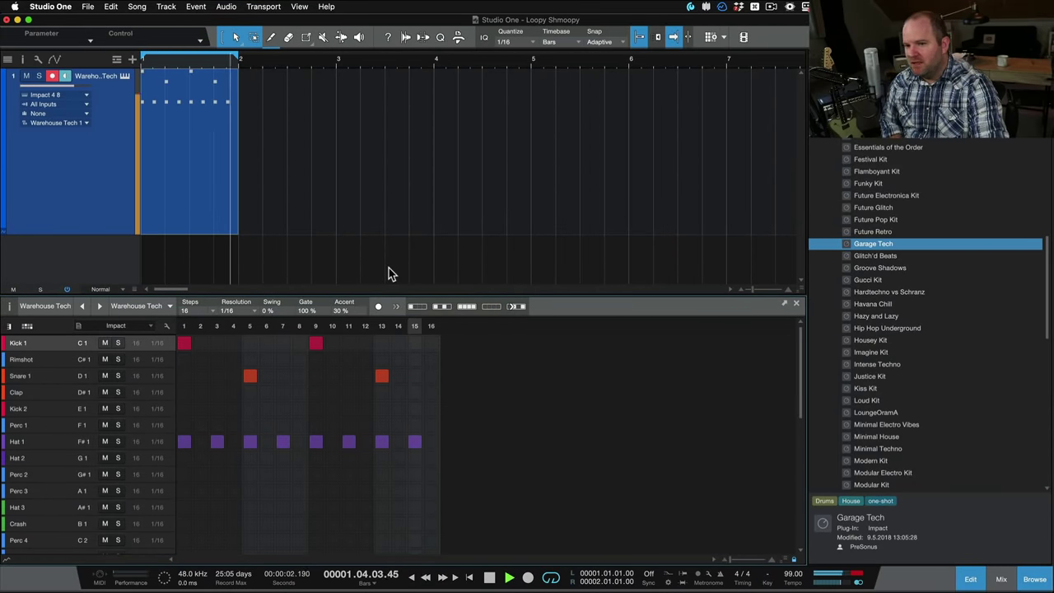
Set the song tempo to 96 and listen to the drum loop at that speed
{"action": "double_click", "coordinate": [791, 574]}
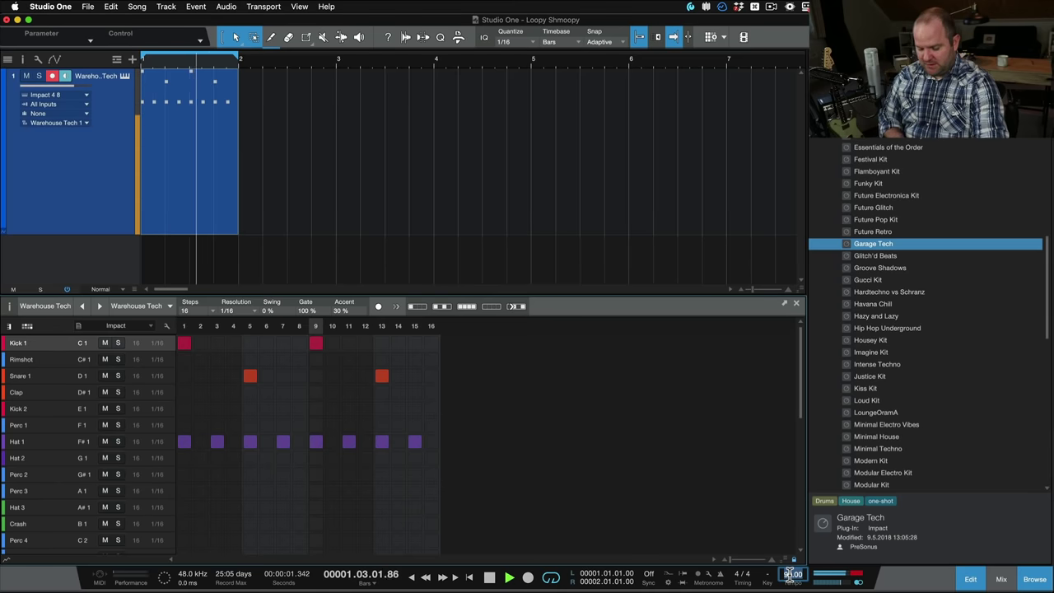
{"action": "type", "text": "96"}
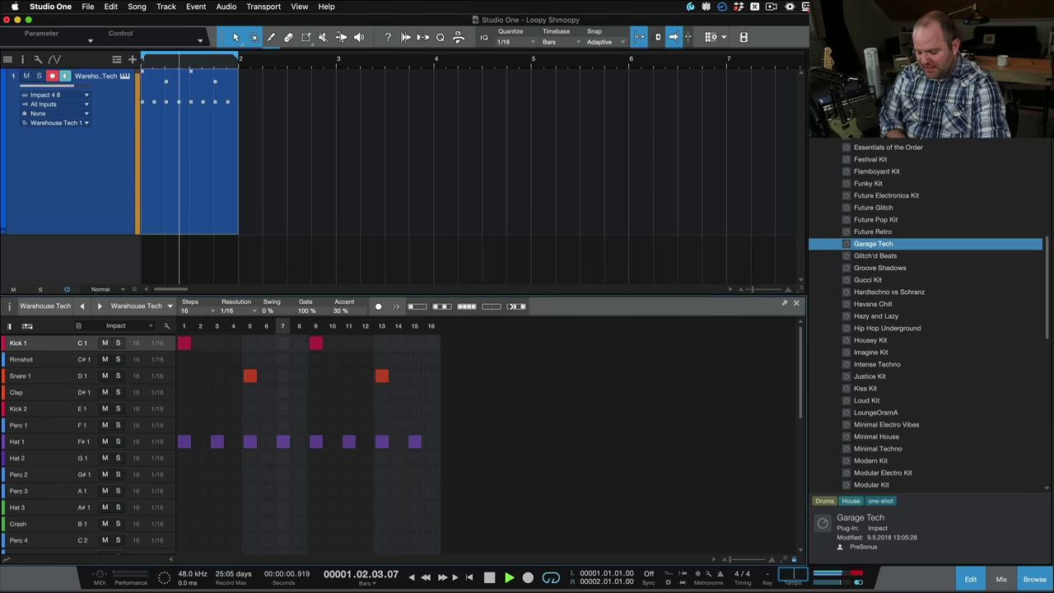
{"action": "key", "text": "Return"}
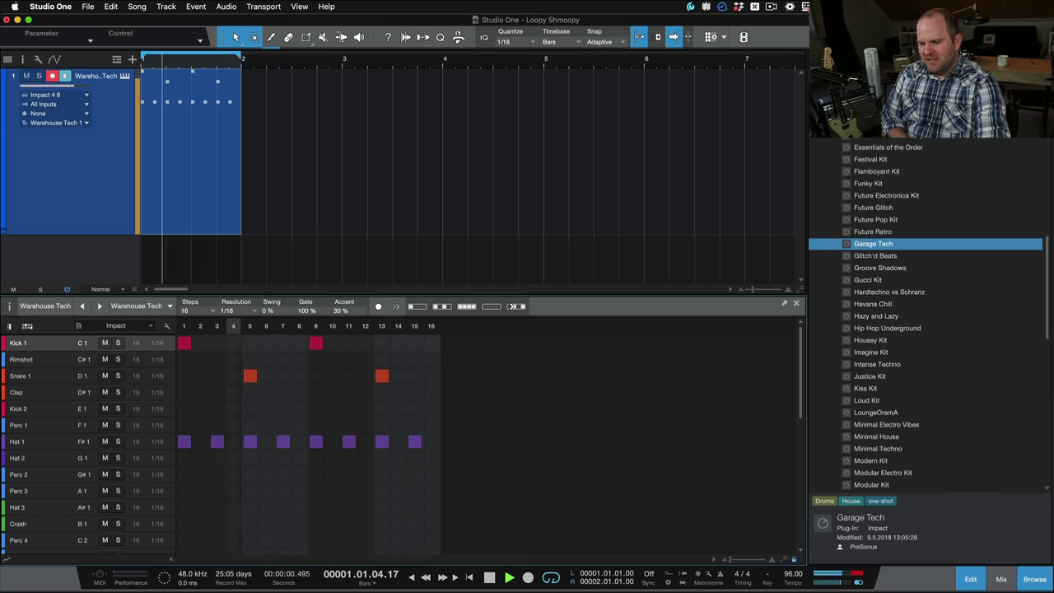
{"action": "key", "text": "space"}
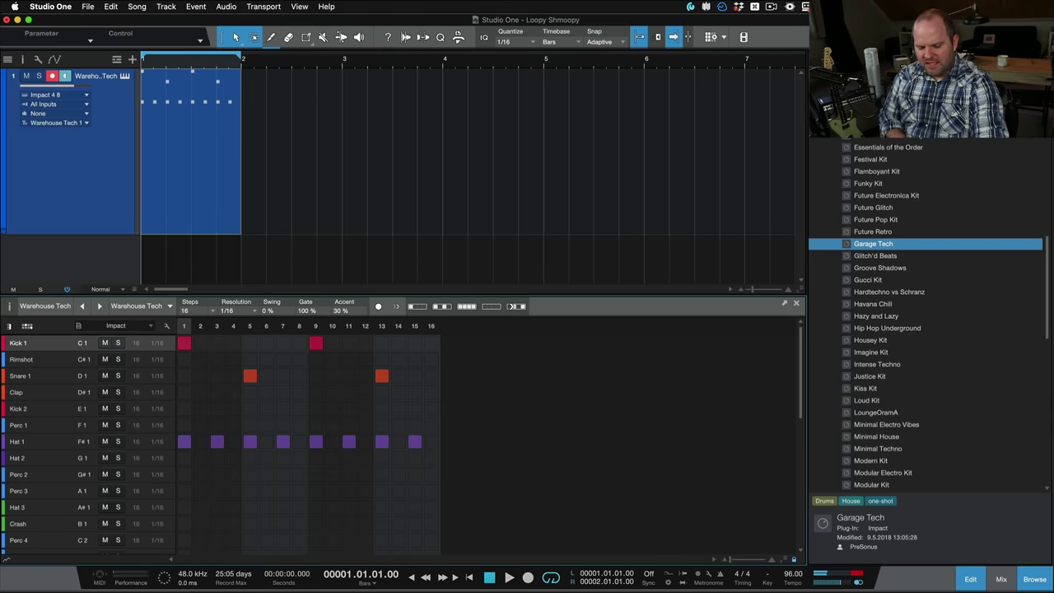
{"action": "key", "text": "space"}
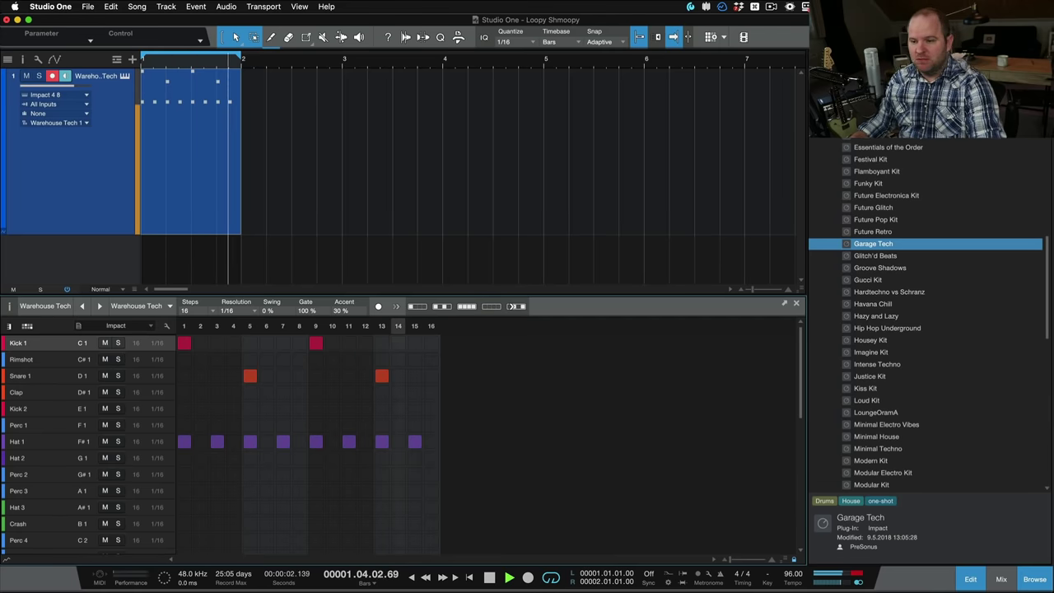
{"action": "key", "text": "space"}
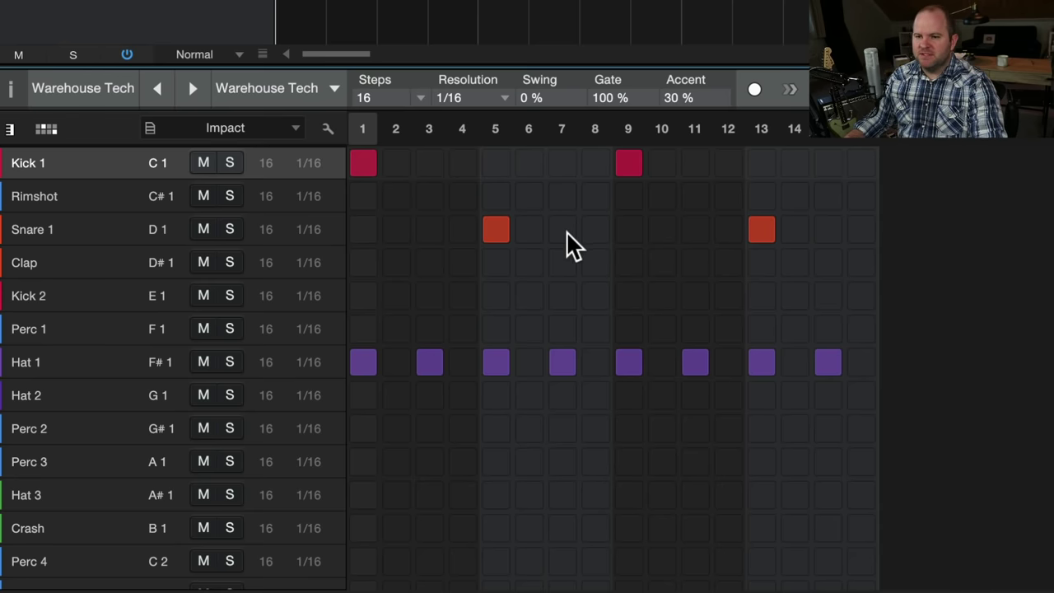
Try an additional Kick 1 hit on step 11 of the pattern
{"action": "left_click", "coordinate": [695, 163]}
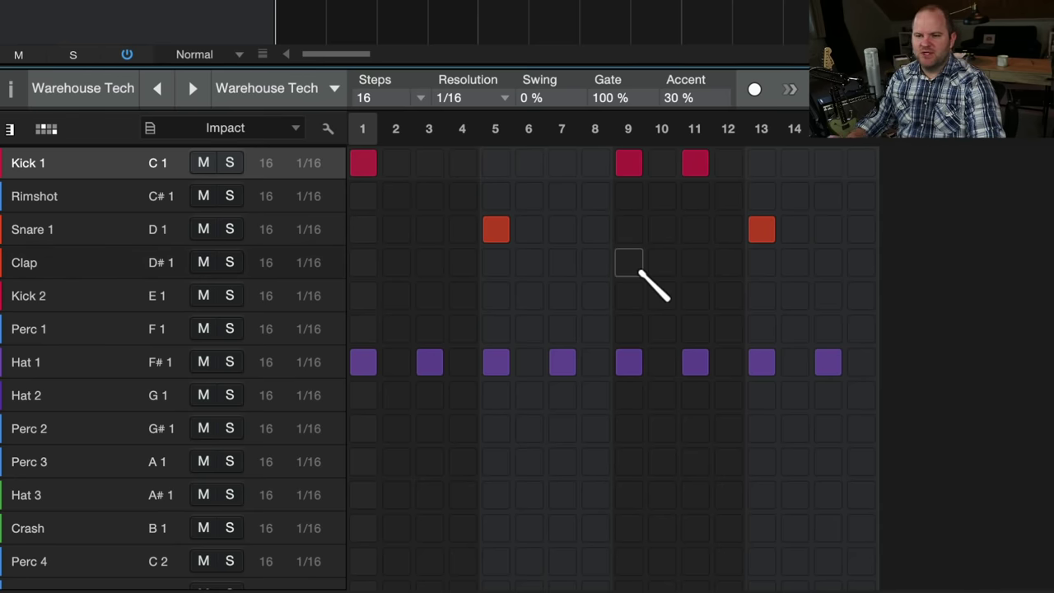
{"action": "key", "text": "space"}
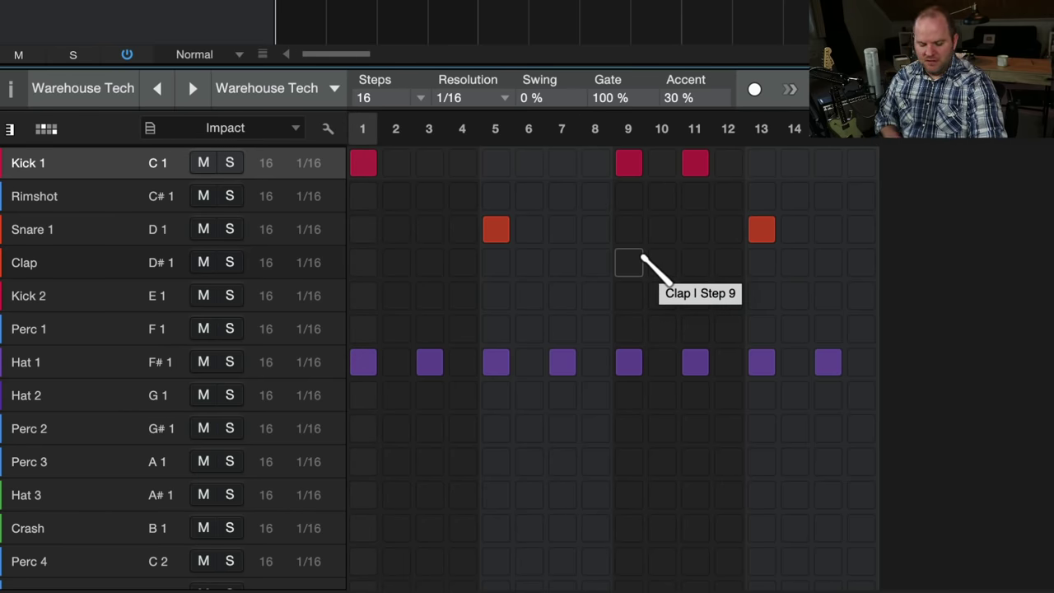
Move the Snare 1 hit from step 13 to step 12 and remove the Kick 1 hit on step 11
{"action": "left_click", "coordinate": [729, 229]}
{"action": "left_click", "coordinate": [759, 227]}
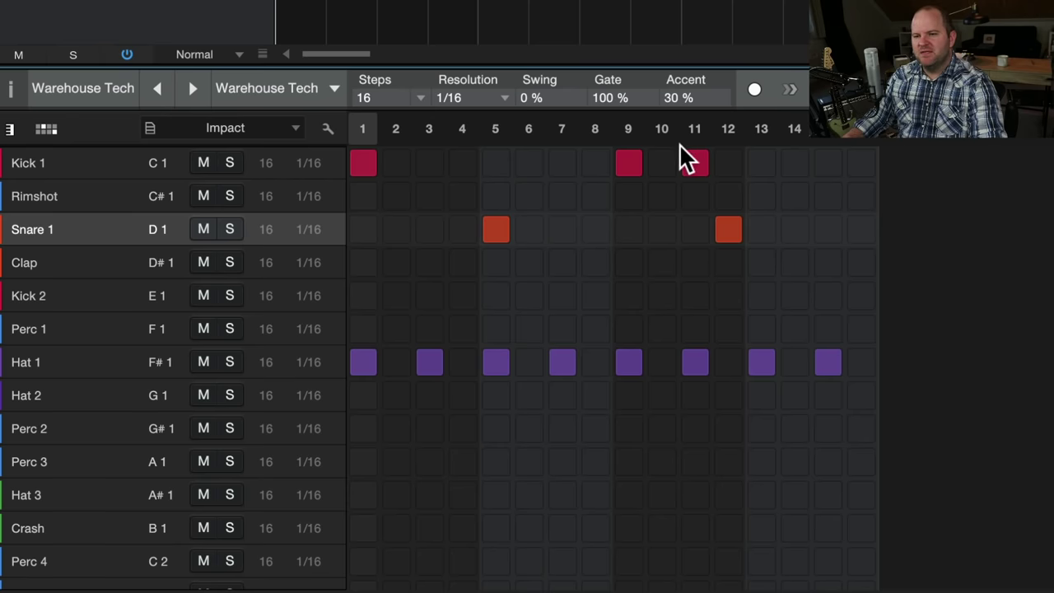
{"action": "left_click", "coordinate": [693, 163]}
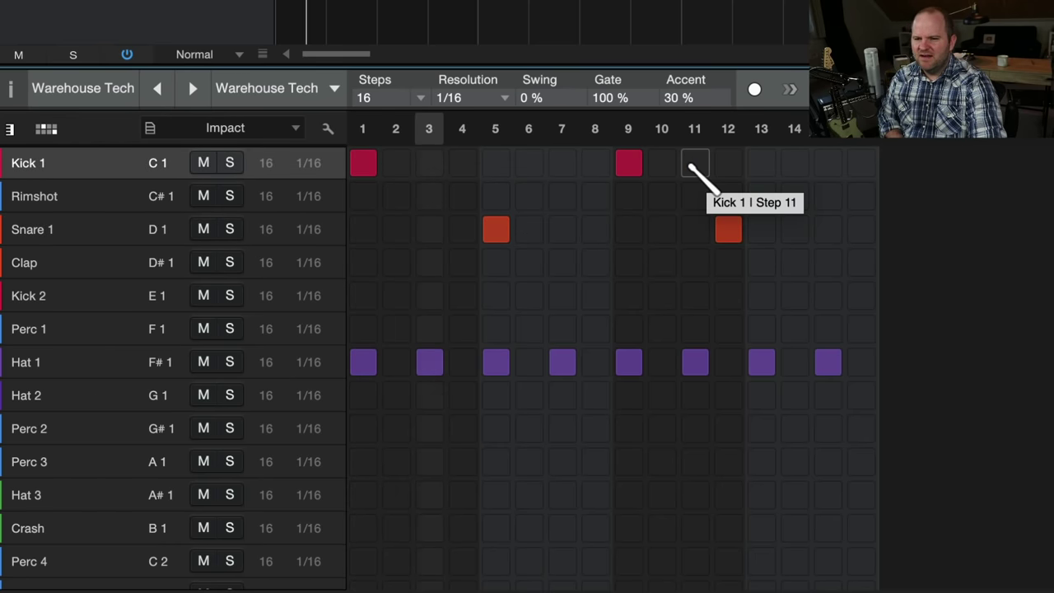